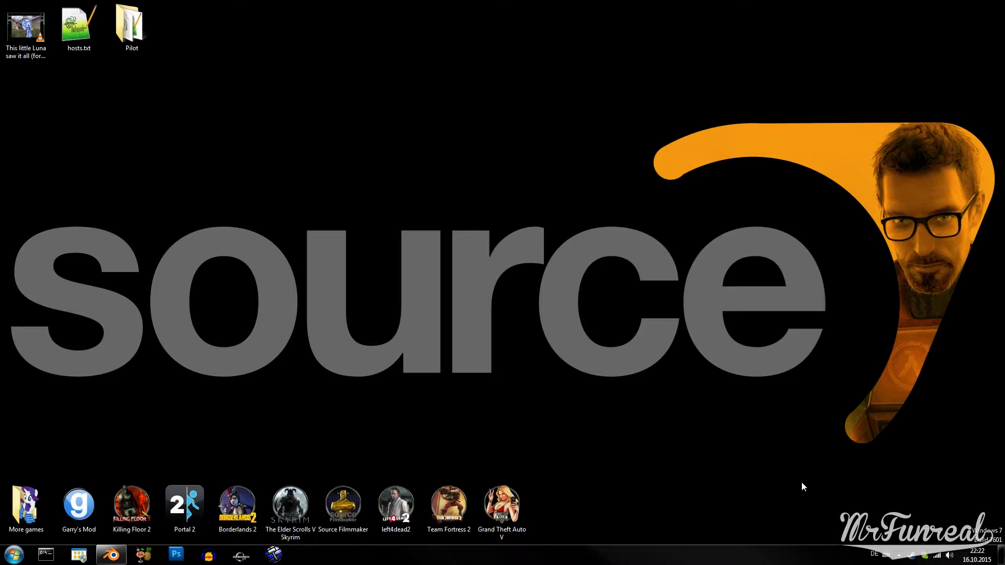
- Rotate the rescue pilot reference skeleton by -90°, then delete it
click(113, 555)
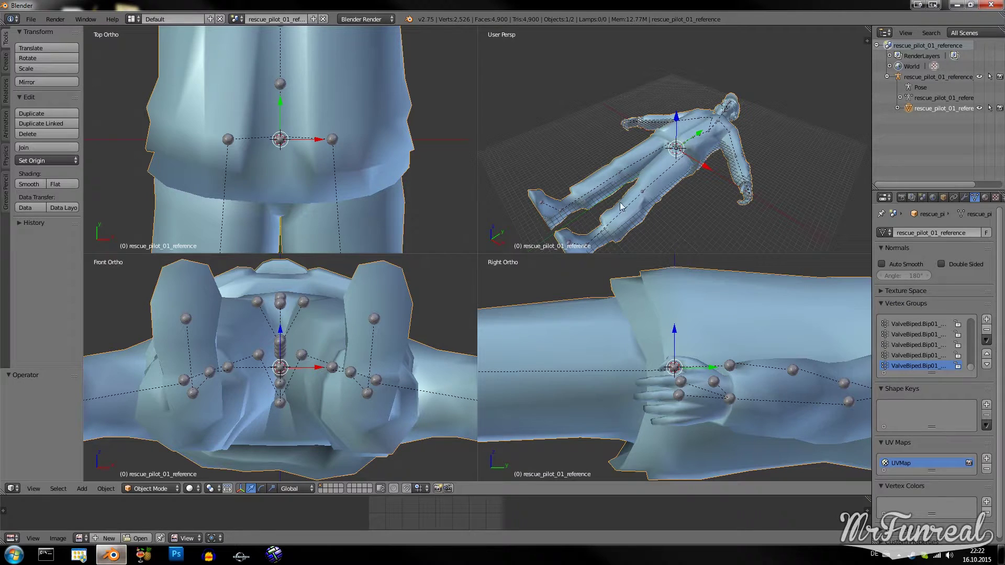
middle_drag(711, 156, 675, 167)
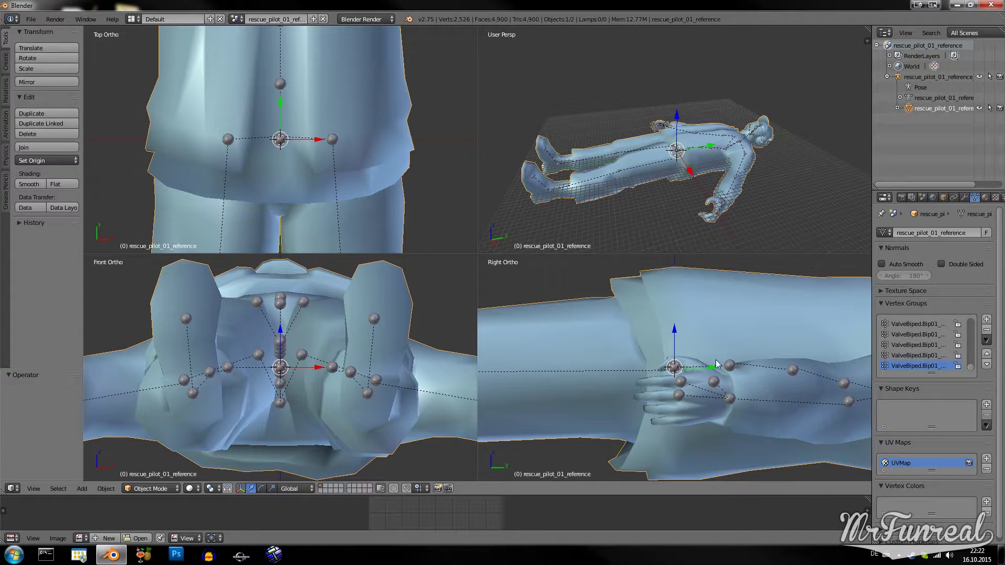
click(898, 78)
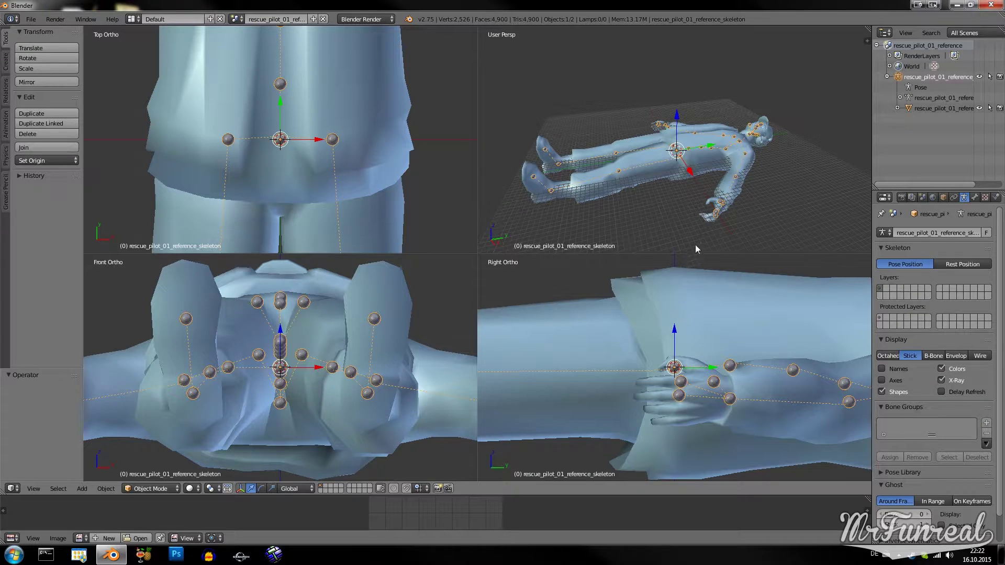
text(r-90)
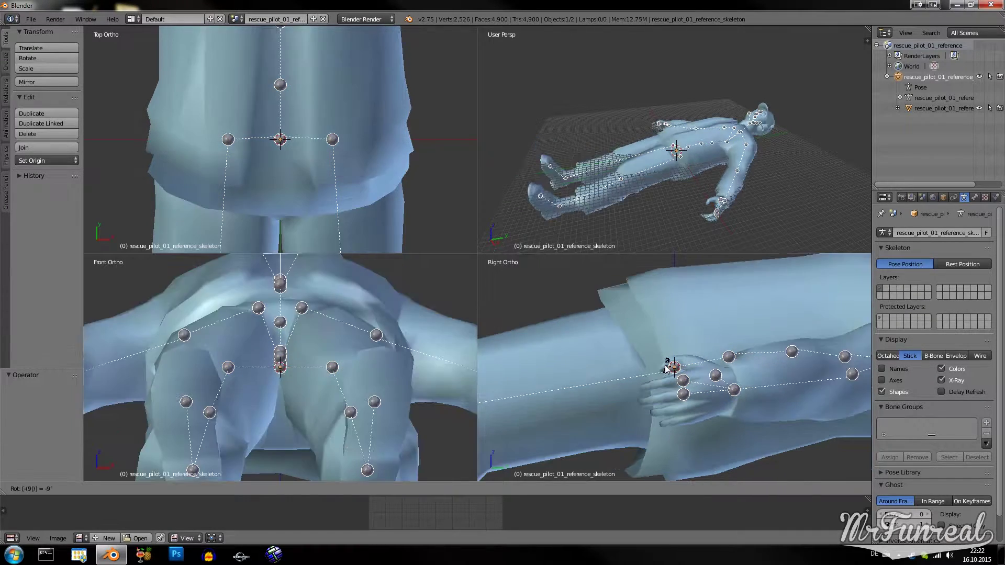
key(Return)
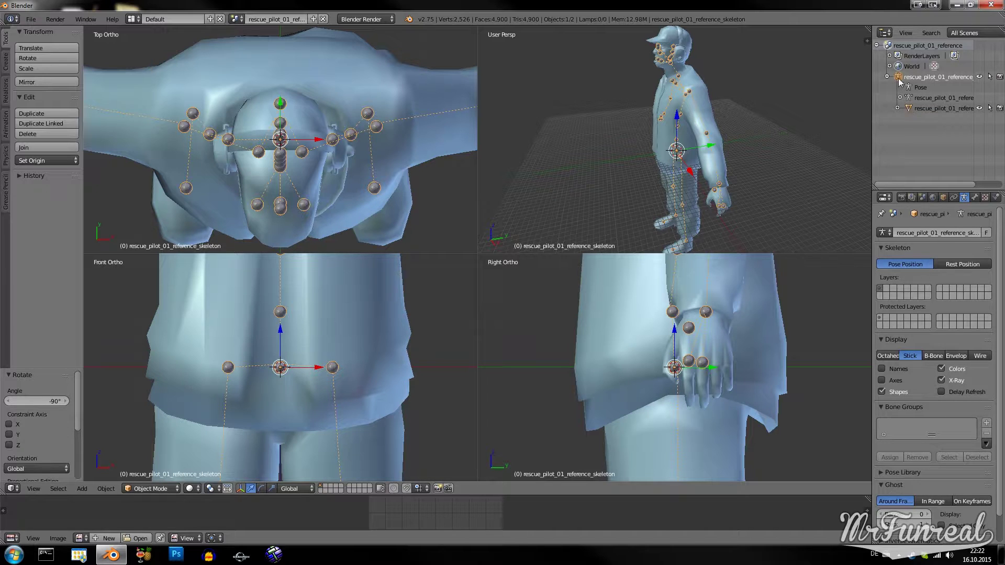
key(x)
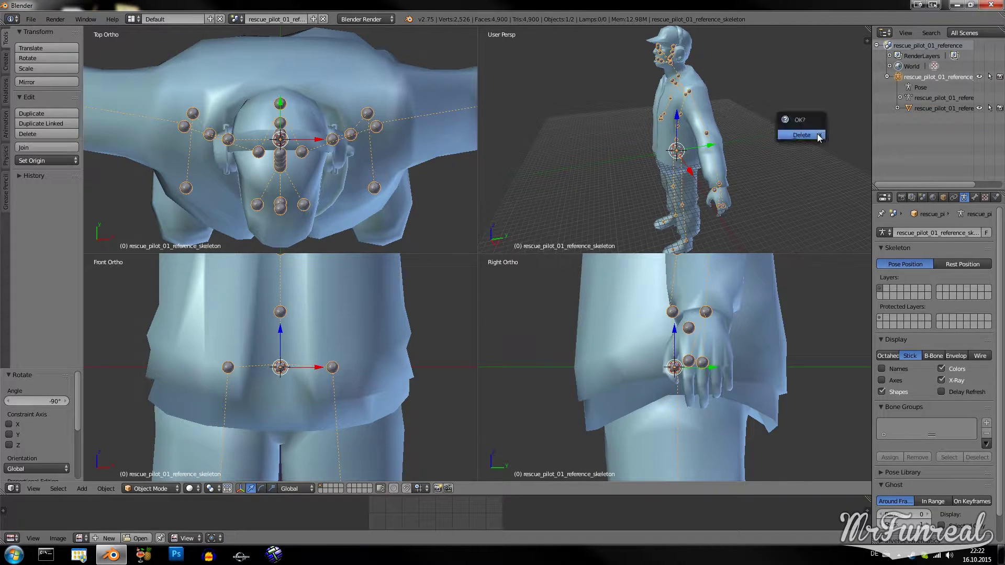
click(801, 135)
- Rotate the rescue_pilot_01_reference mesh -90° so it stands upright
click(898, 76)
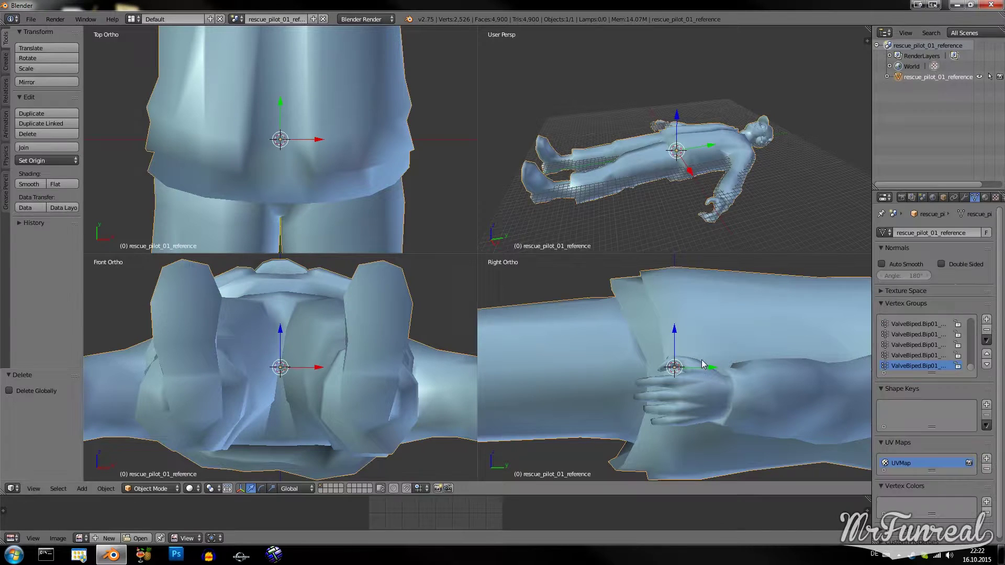
text(r-90)
key(Return)
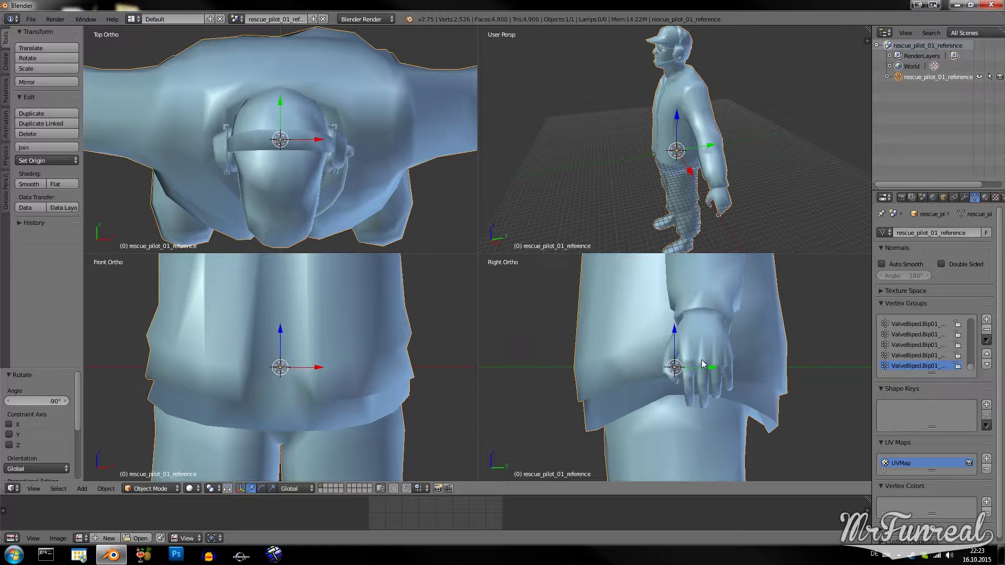
middle_drag(704, 209, 734, 109)
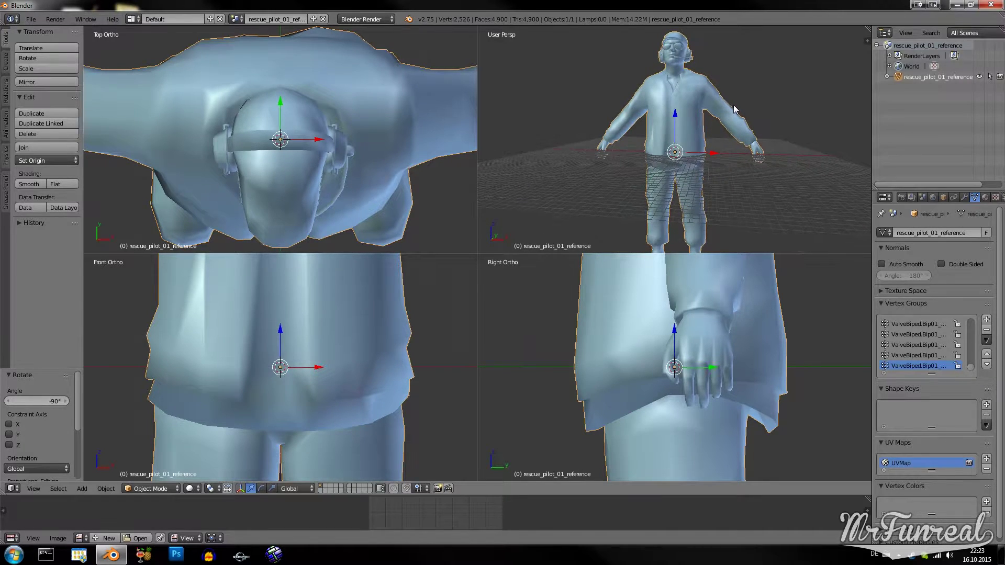
- Import pilot.qc from the Custom Pilot folder with the Source Engine importer
click(31, 19)
mouse_move(48, 209)
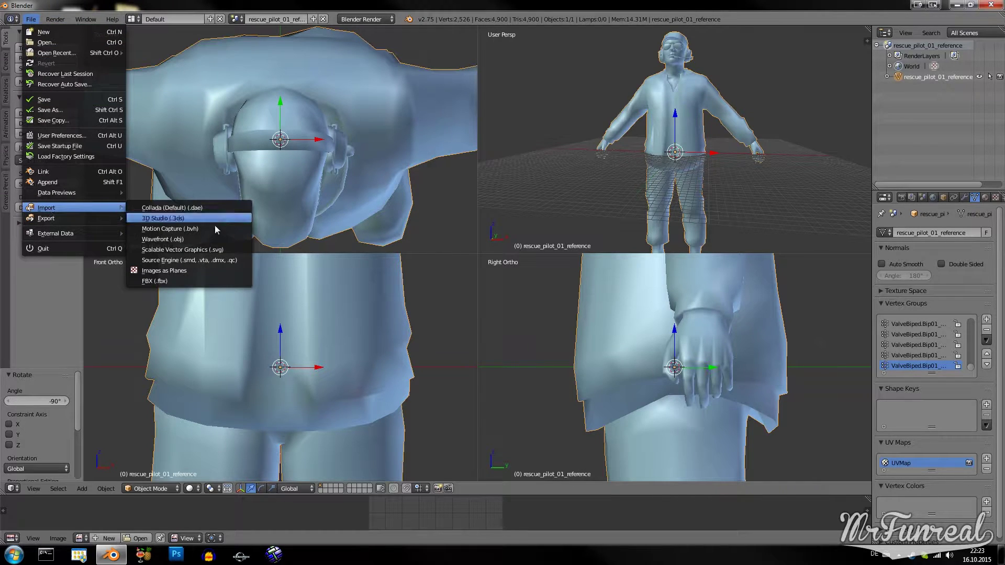
click(200, 261)
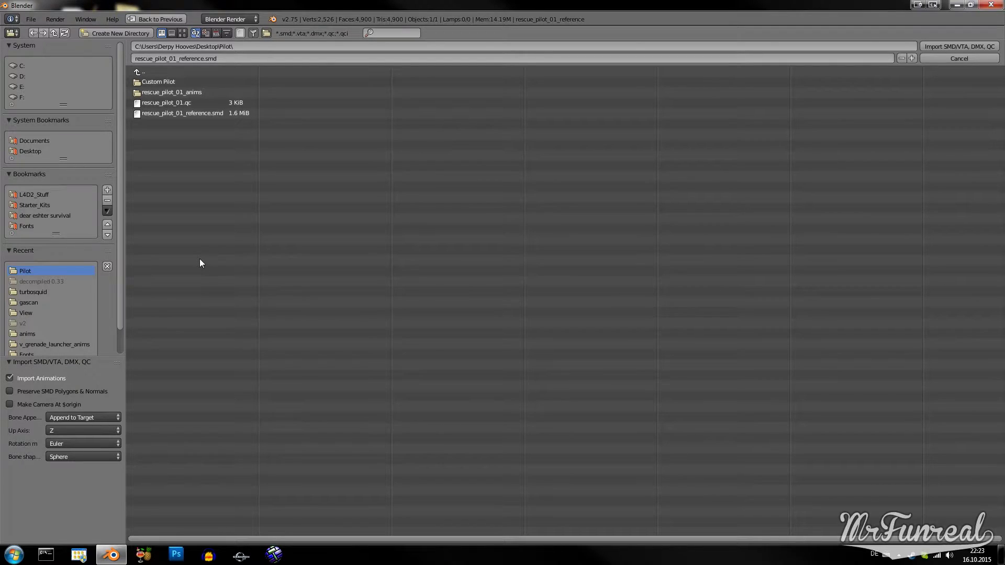
click(169, 83)
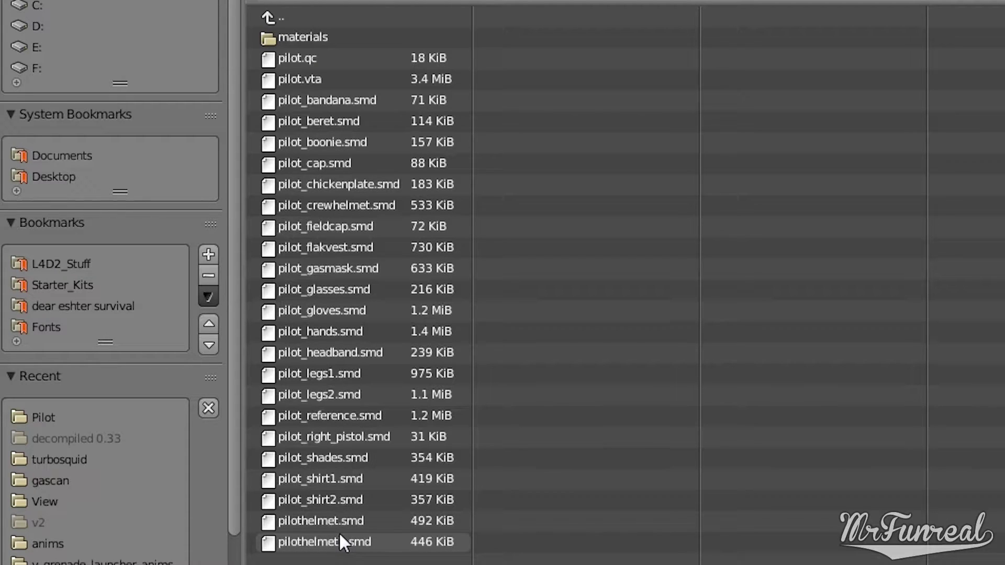
click(325, 57)
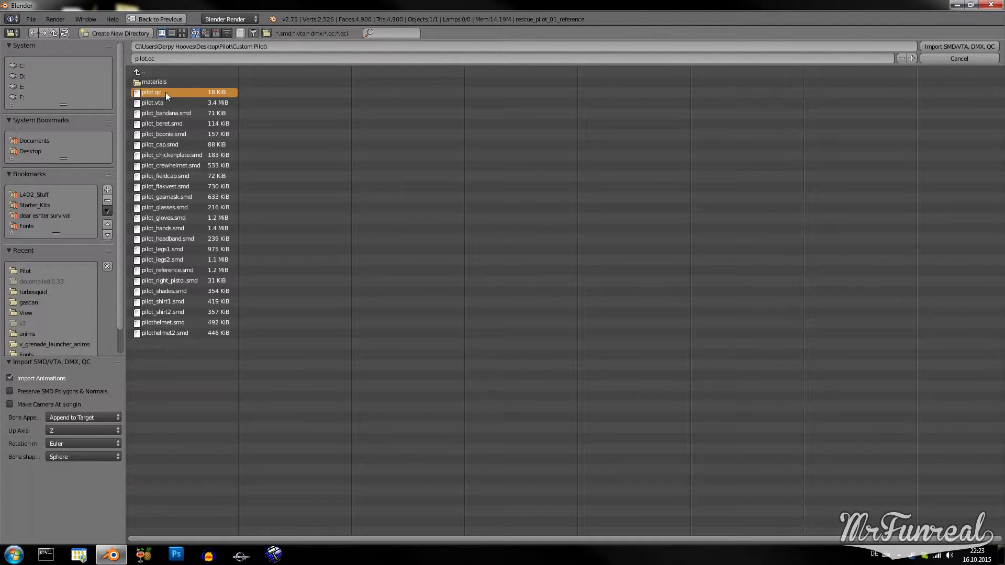
double_click(166, 92)
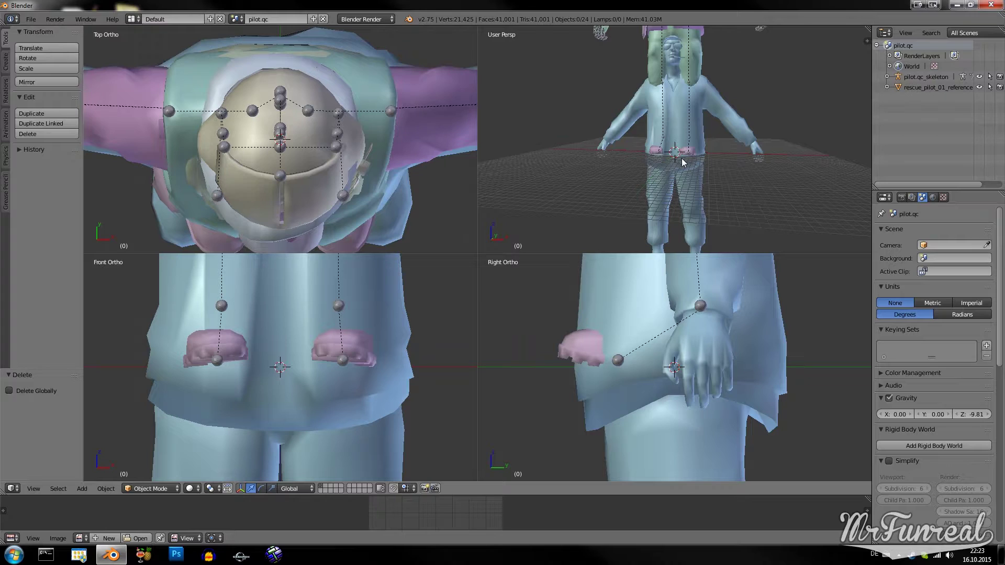
- Hide the rescue_pilot_01_reference mesh in the Outliner
click(900, 79)
middle_drag(711, 106, 691, 134)
scroll(687, 132, up, 2)
scroll(687, 132, up, 5)
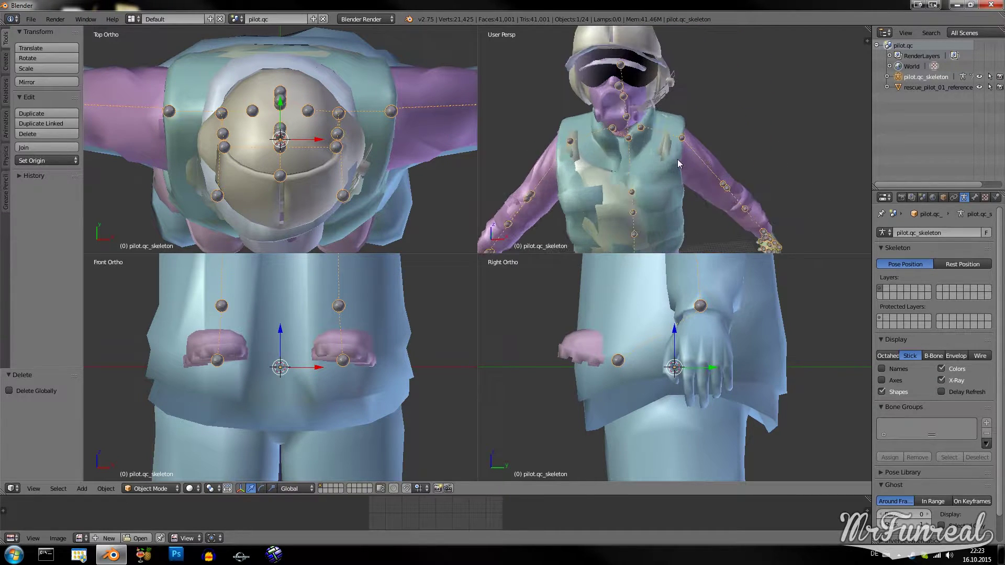
scroll(615, 146, down, 4)
click(979, 87)
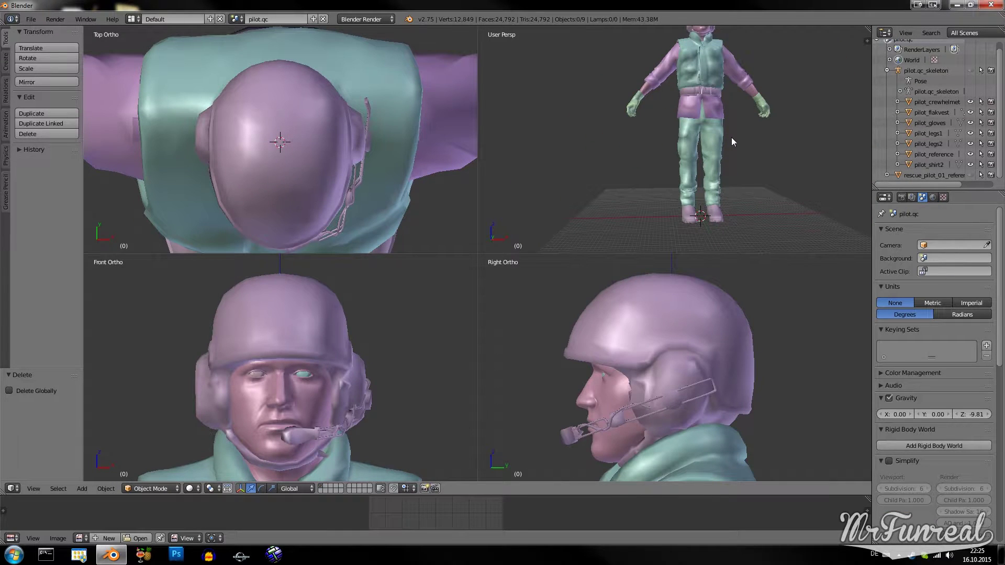
- Join pilot_shirt2, pilot_reference, legs, gloves, flakvest and crewhelmet meshes into pilot_crewhelmet
scroll(709, 164, up, 5)
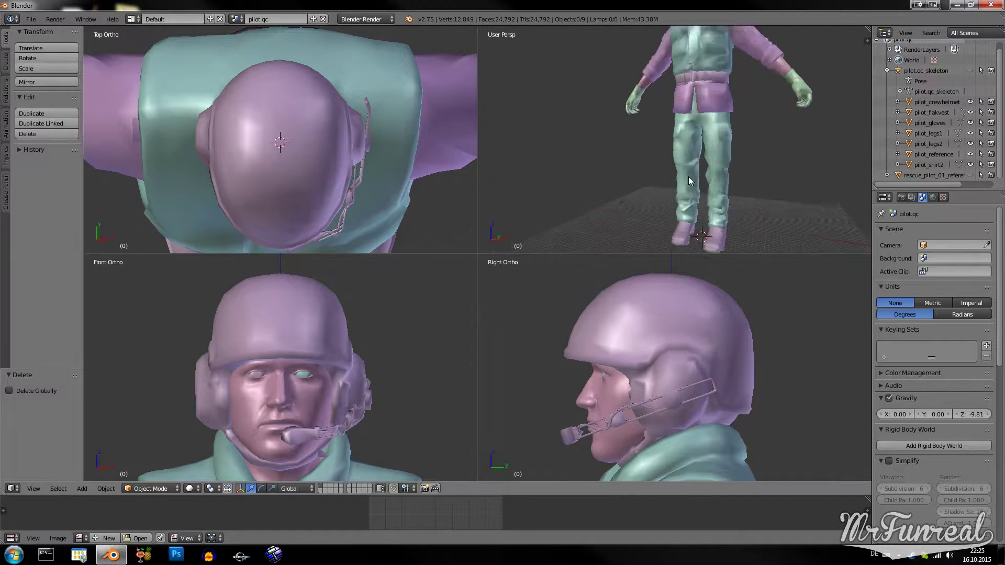
scroll(701, 168, down, 5)
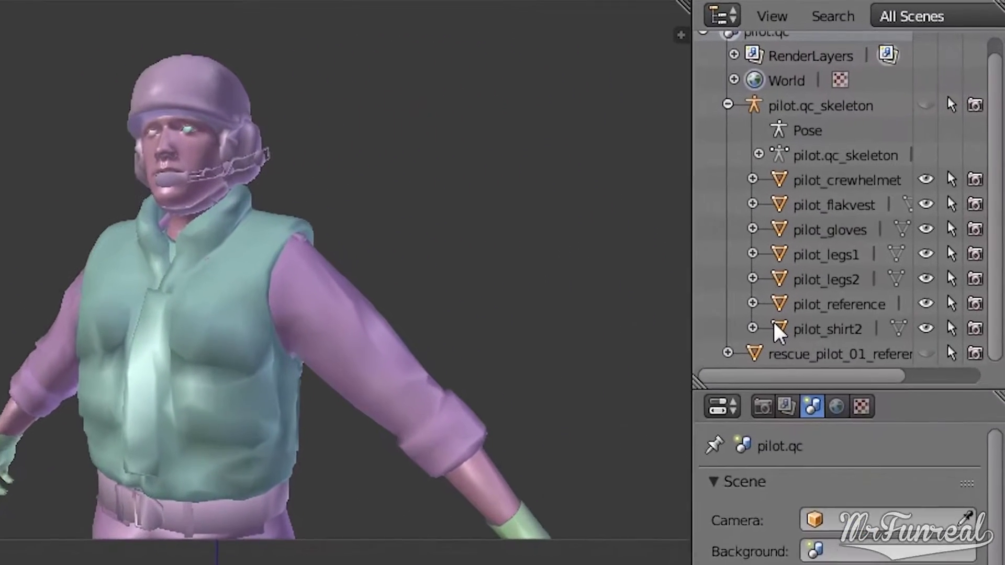
click(911, 163)
ctrl+click(768, 317)
ctrl+click(768, 291)
ctrl+click(768, 265)
ctrl+click(768, 239)
ctrl+click(768, 212)
ctrl+click(768, 187)
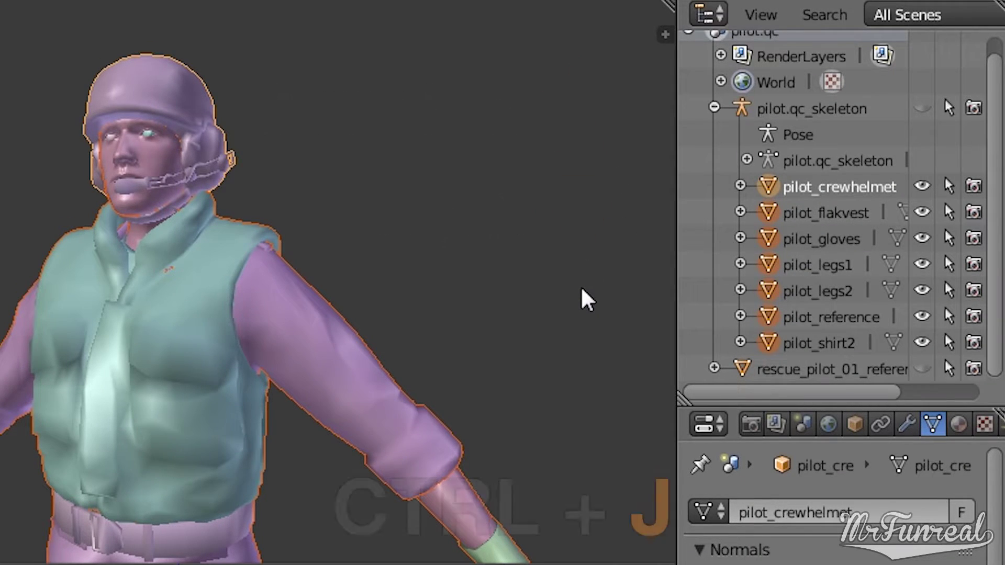
key(ctrl+j)
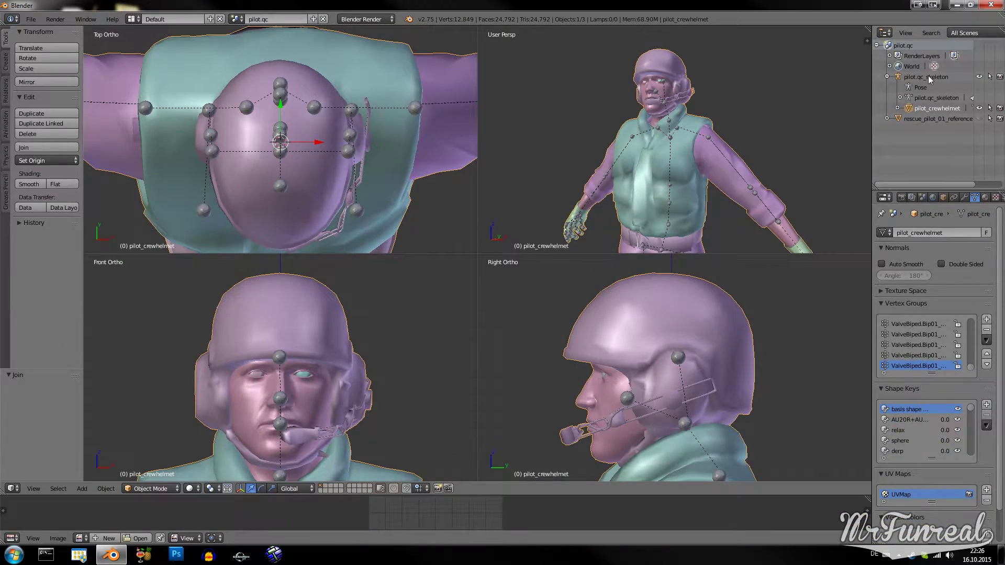
click(926, 77)
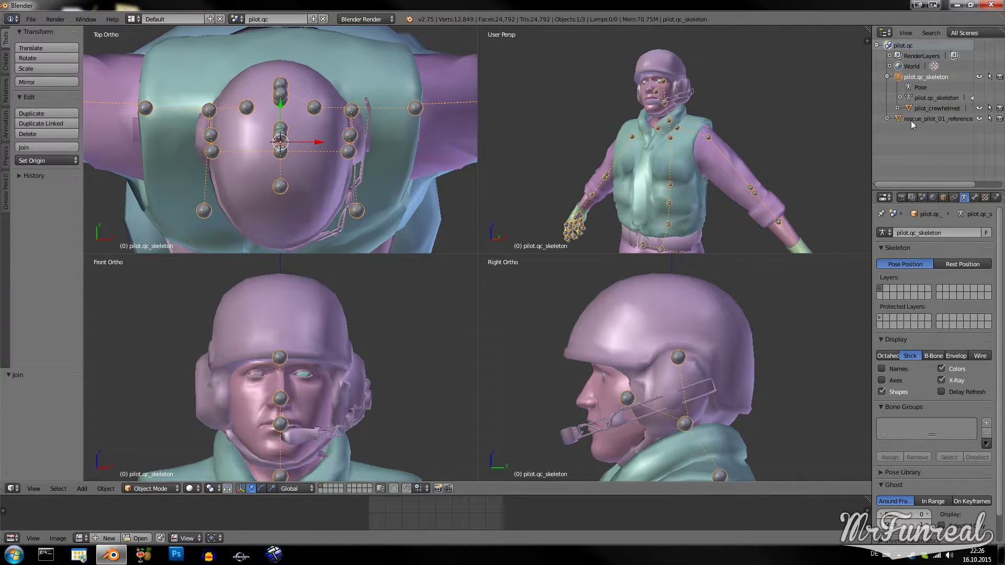
- Make pilot.qc_skeleton the active object and switch it into Pose Mode
click(937, 118)
scroll(675, 195, down, 5)
scroll(675, 195, up, 8)
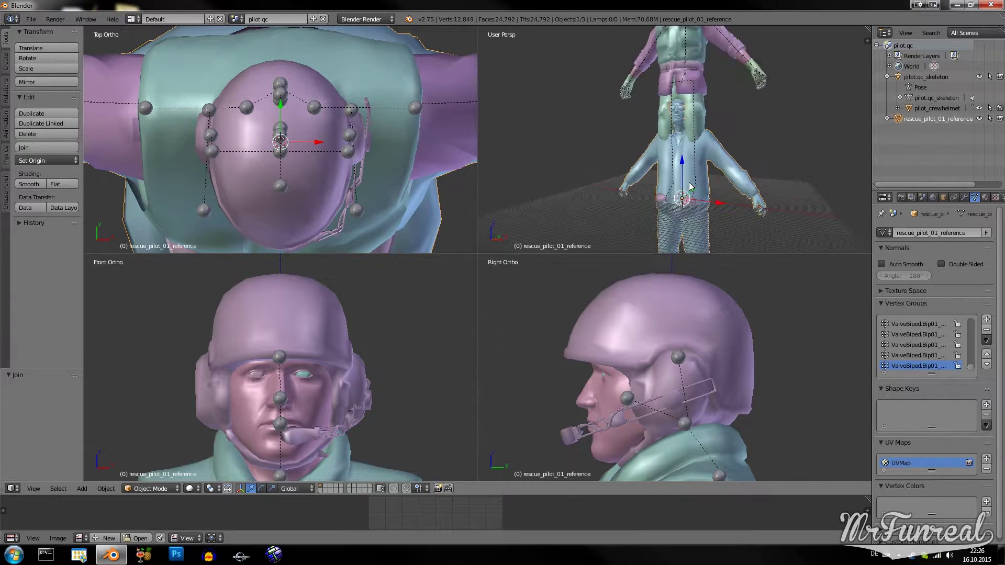
click(925, 77)
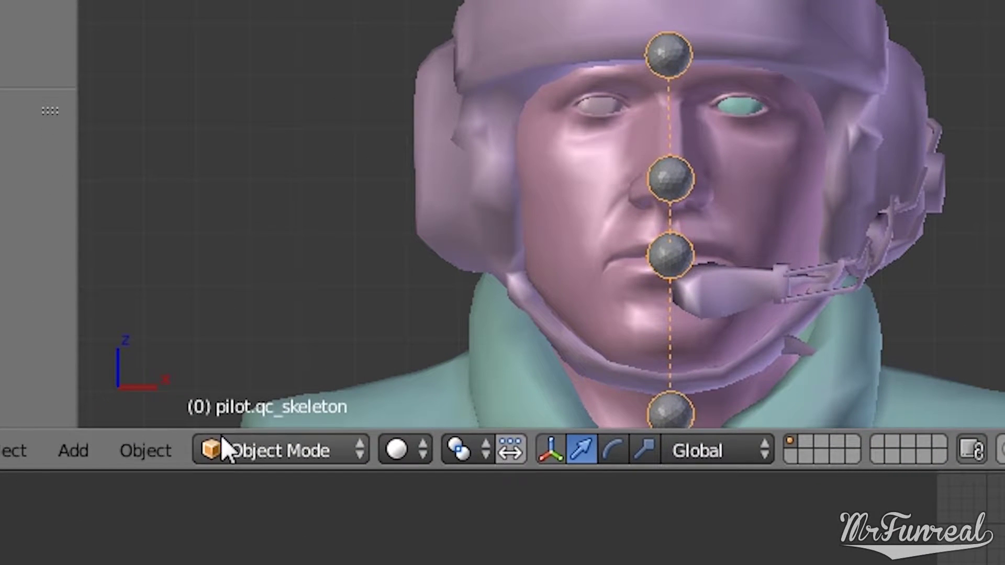
click(225, 442)
click(253, 345)
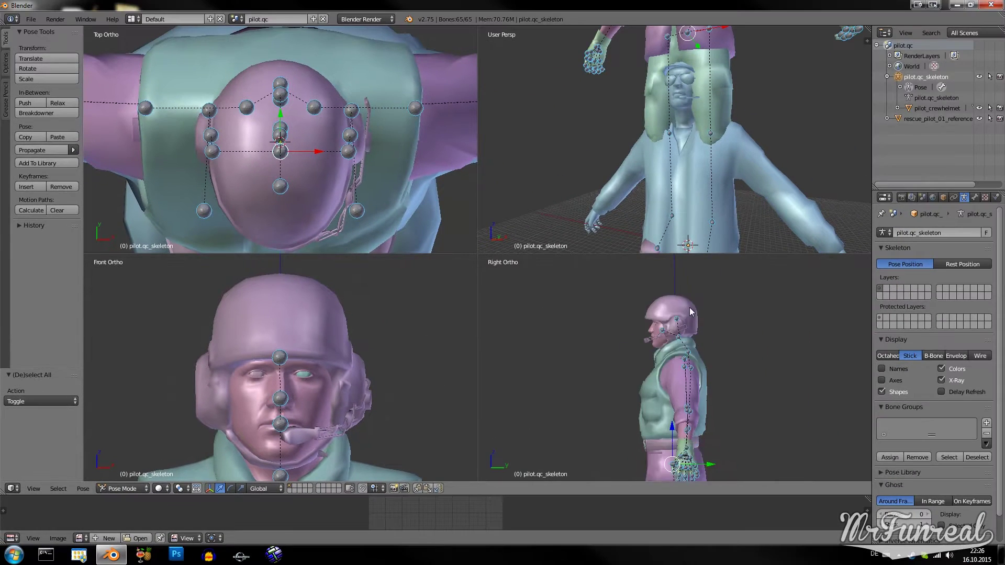
shift+scroll(690, 312, down, 10)
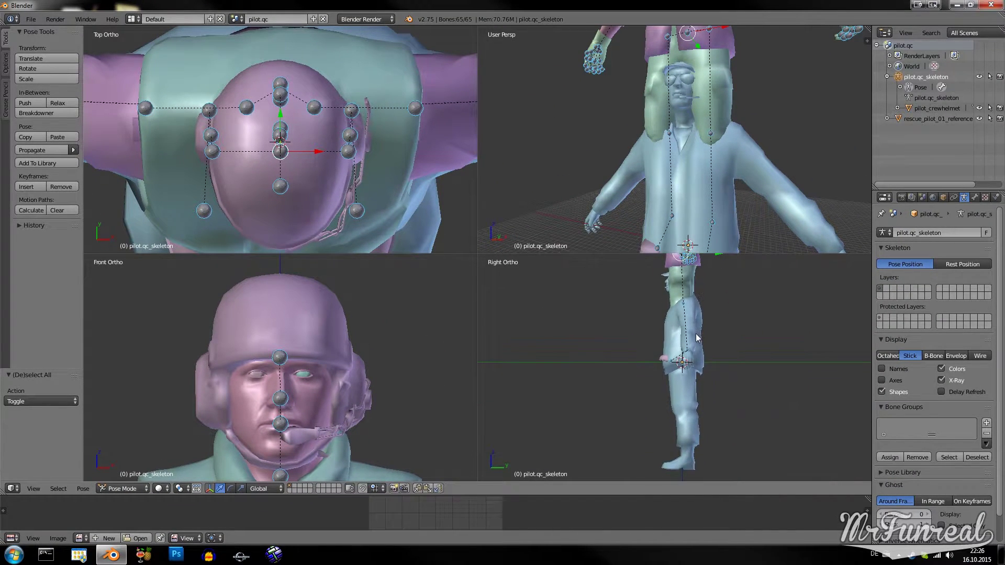
- Move the skeleton down along Z so its bones sit inside the pilot mesh
key(g)
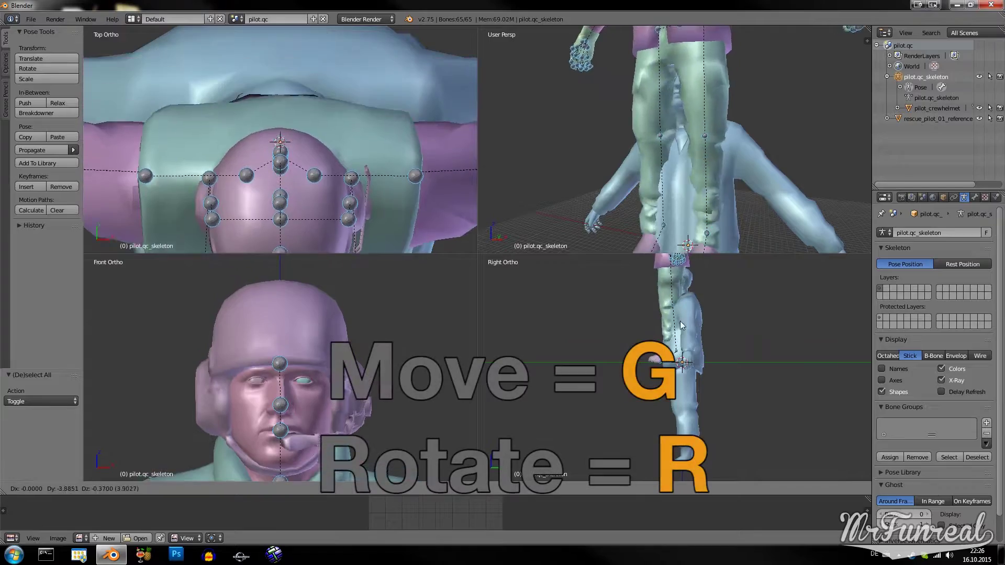
key(r)
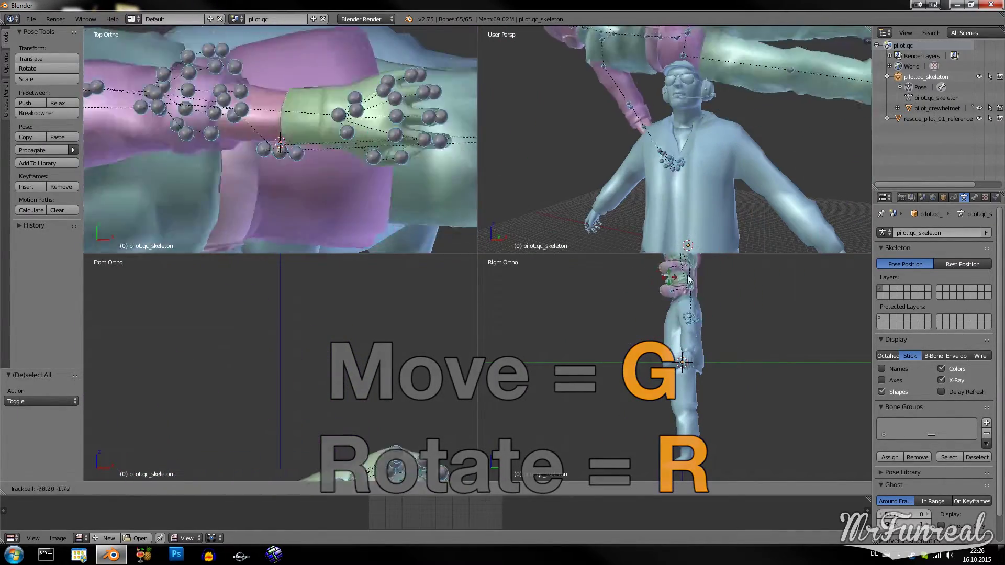
key(Escape)
key(g)
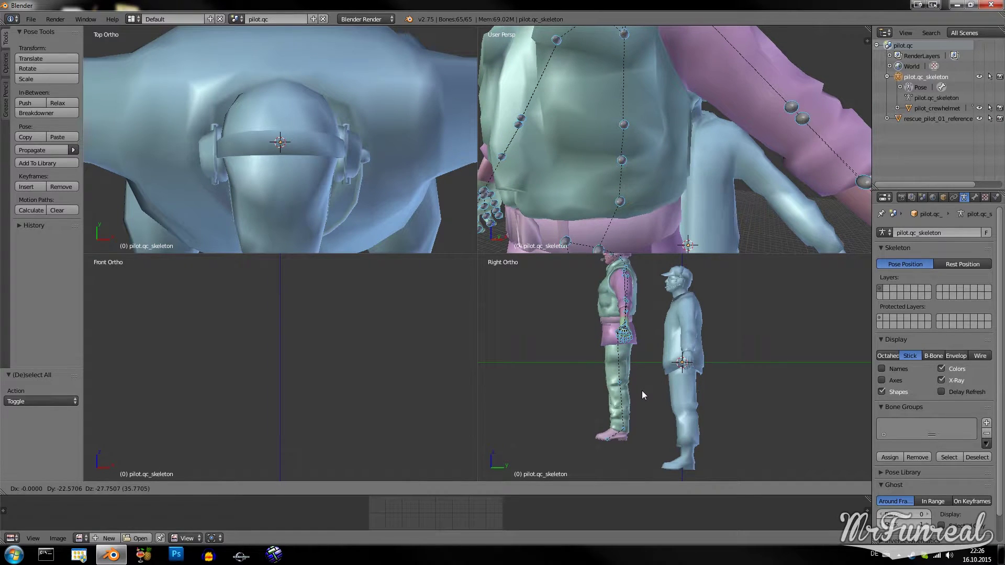
key(z)
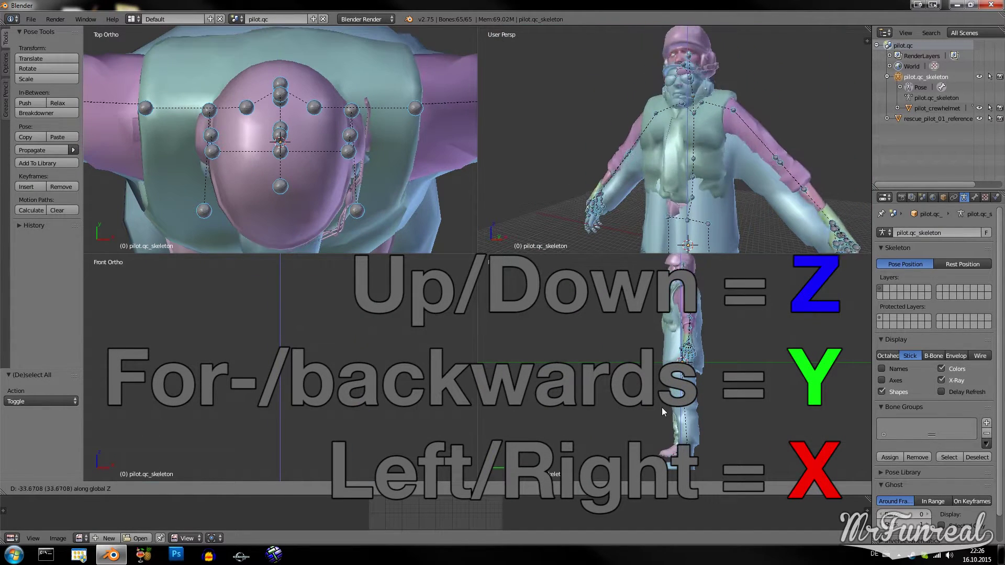
key(y)
key(z)
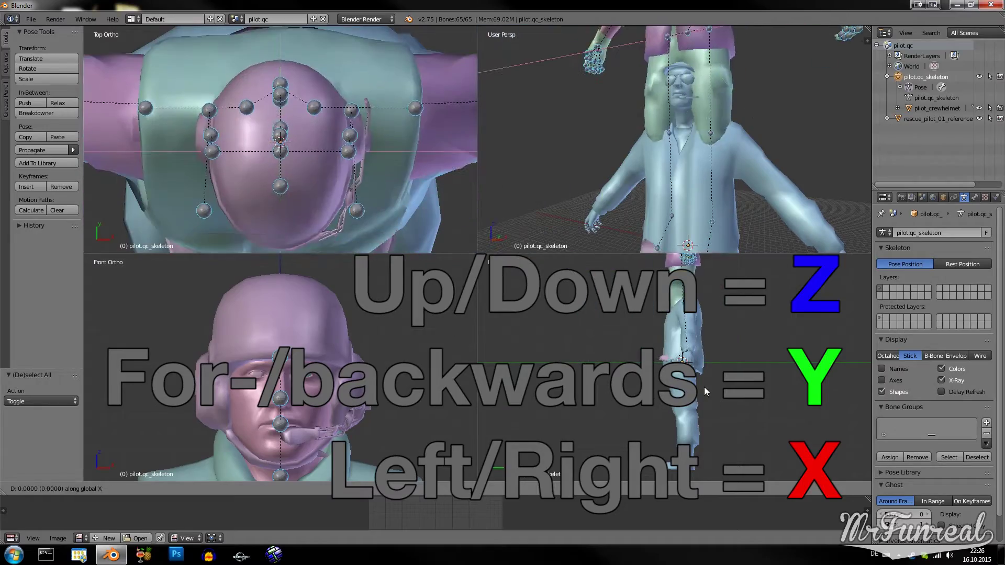
key(Return)
key(z)
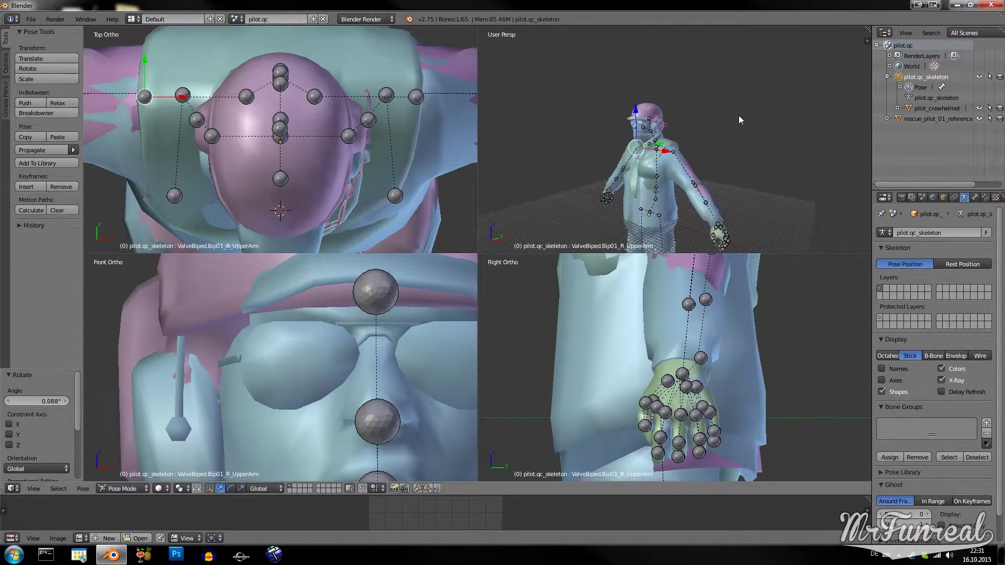
scroll(739, 120, down, 3)
middle_drag(722, 131, 702, 139)
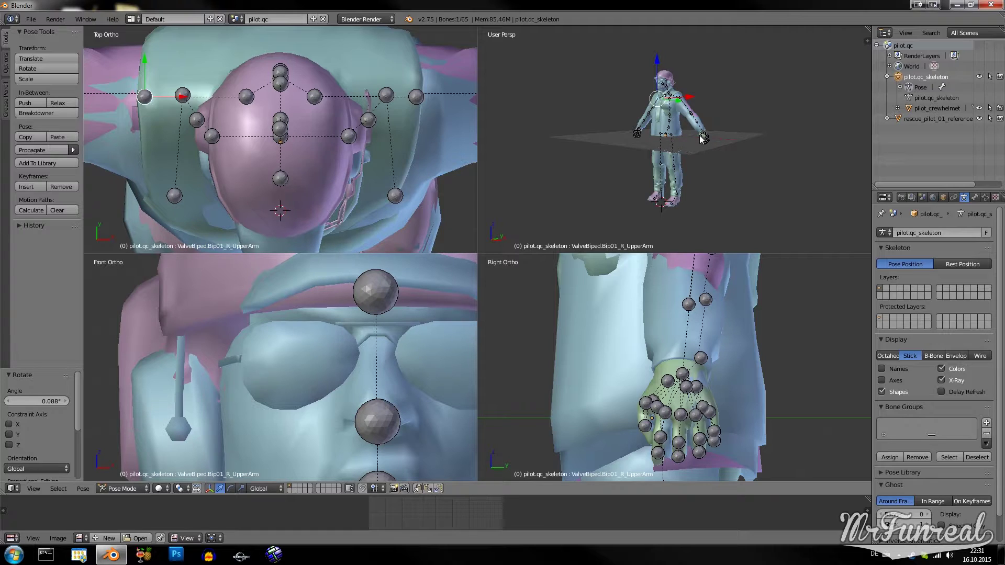
- Select pilot_crewhelmet in Object Mode and attempt to apply its Armature modifier
key(ctrl+Tab)
click(937, 108)
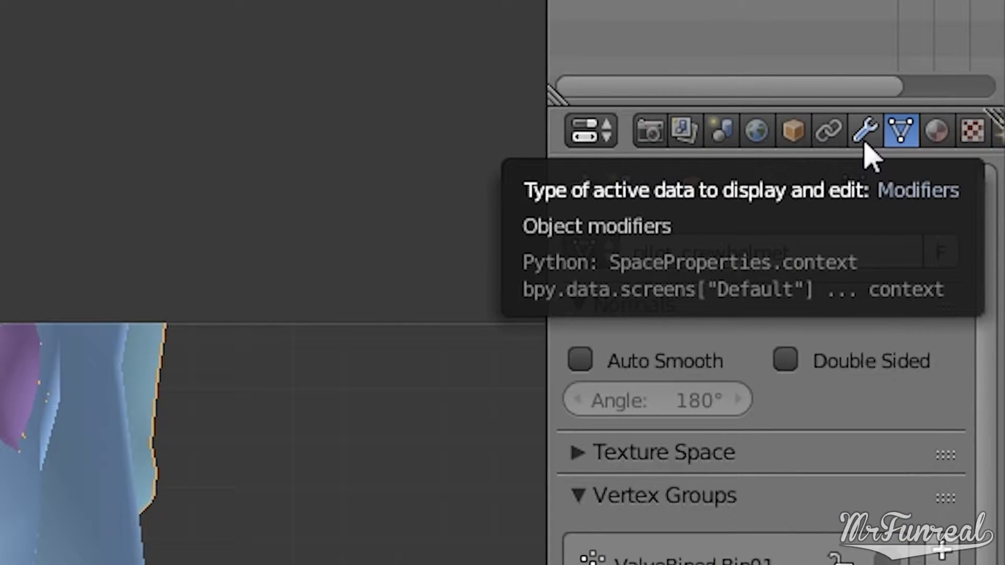
click(864, 130)
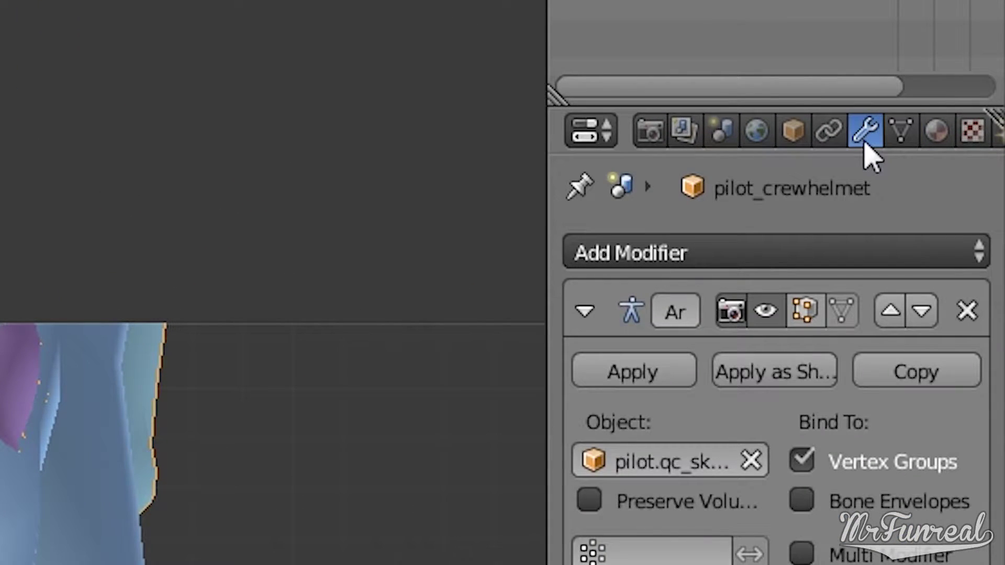
click(654, 371)
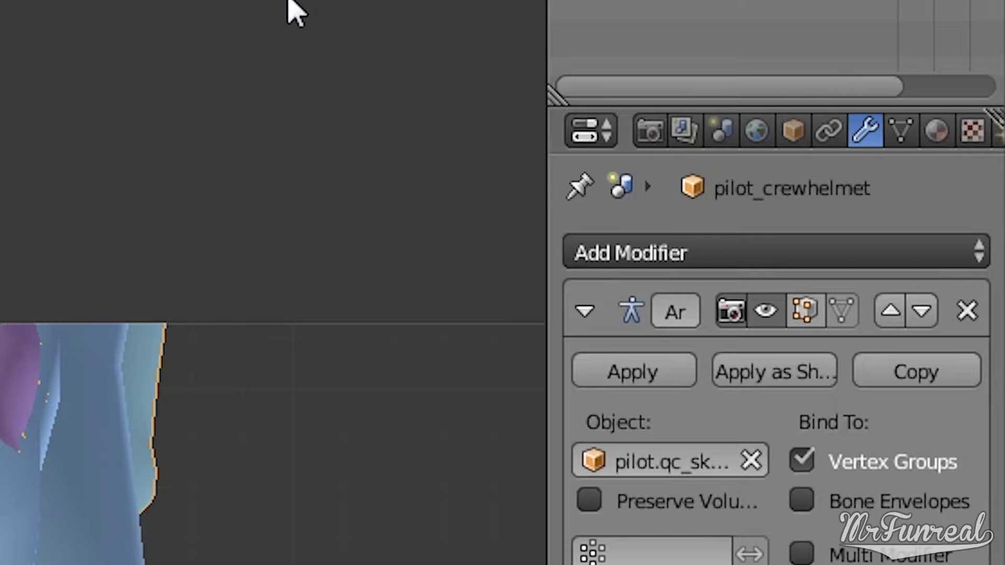
click(658, 372)
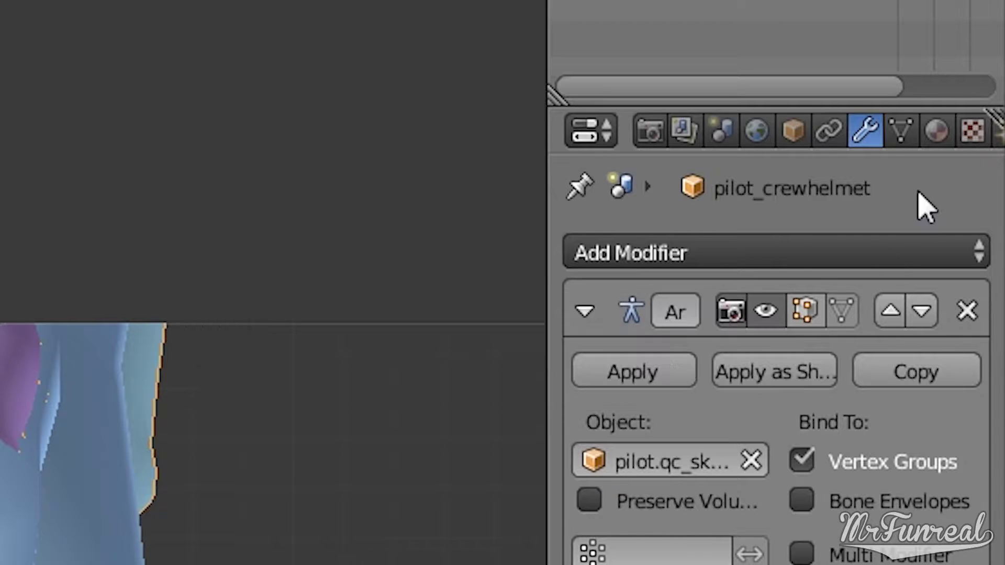
- Delete all shape keys from pilot_crewhelmet, then apply its Armature modifier
click(904, 132)
click(649, 347)
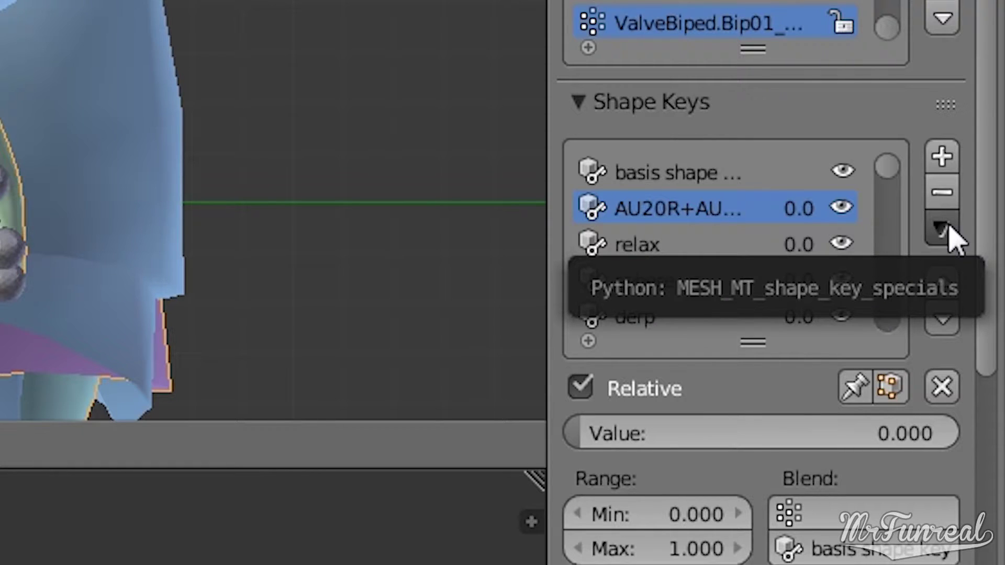
click(942, 228)
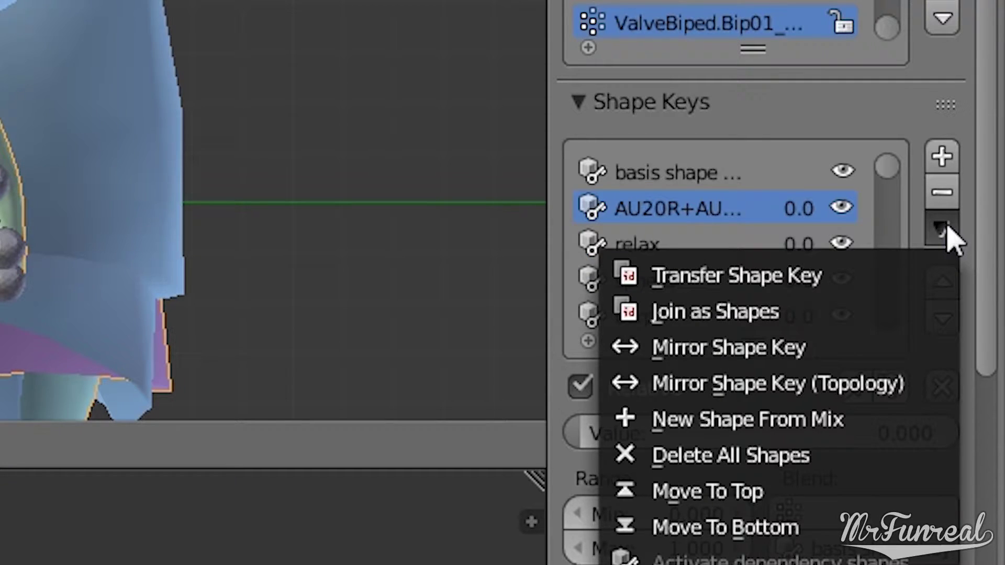
click(768, 456)
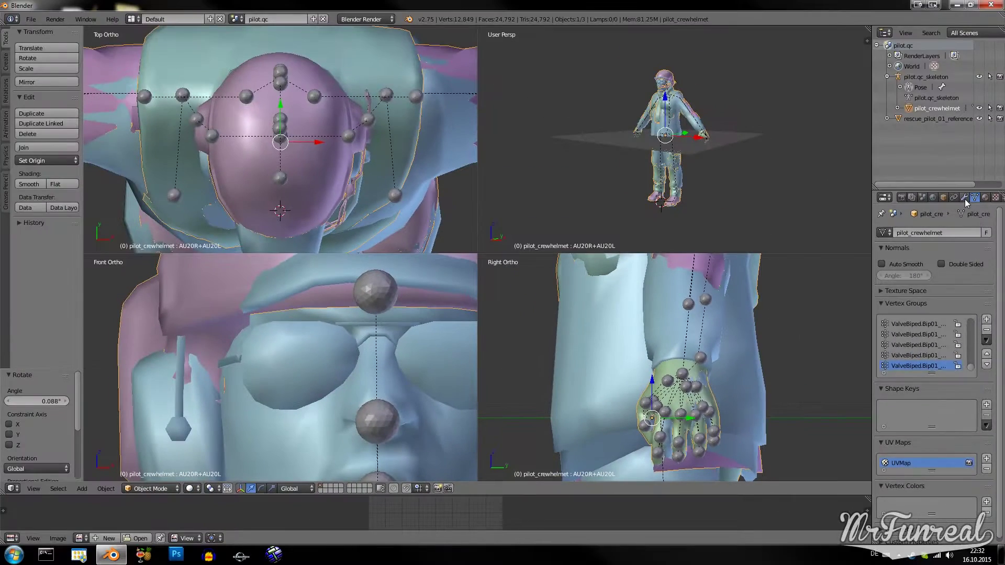
click(964, 198)
click(895, 267)
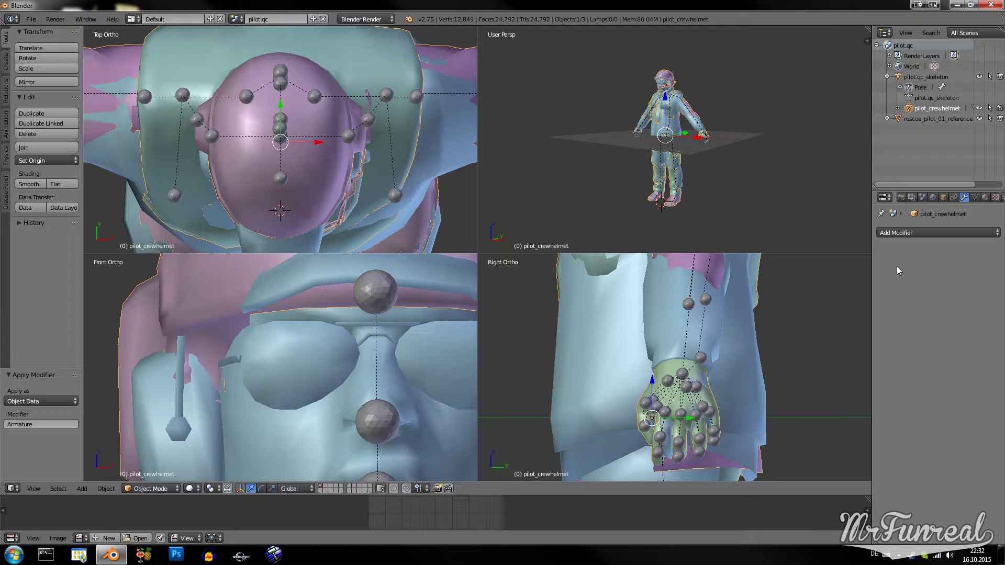
- Unparent pilot_crewhelmet from pilot.qc_skeleton and delete the skeleton
drag(908, 108, 899, 140)
click(899, 77)
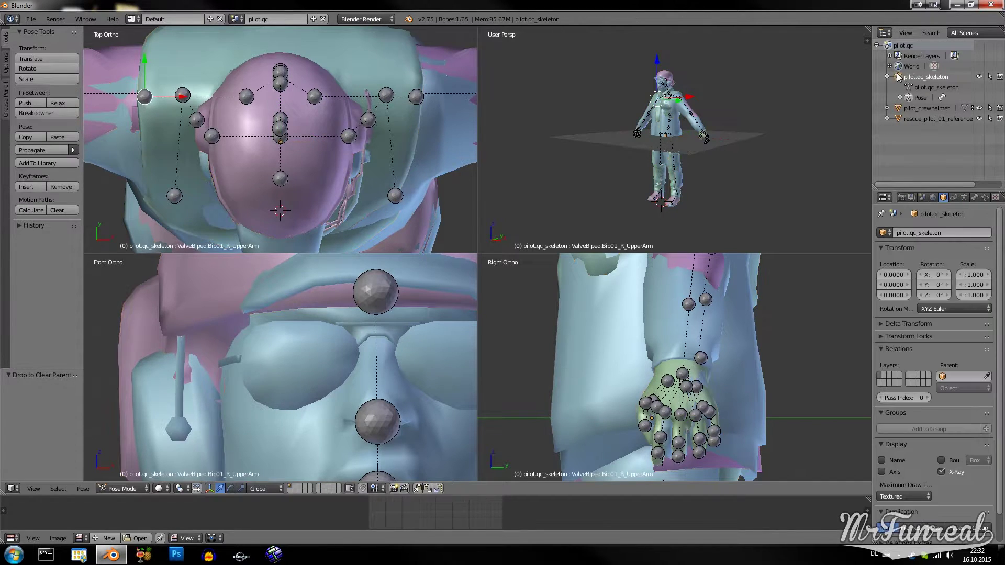
key(ctrl+Tab)
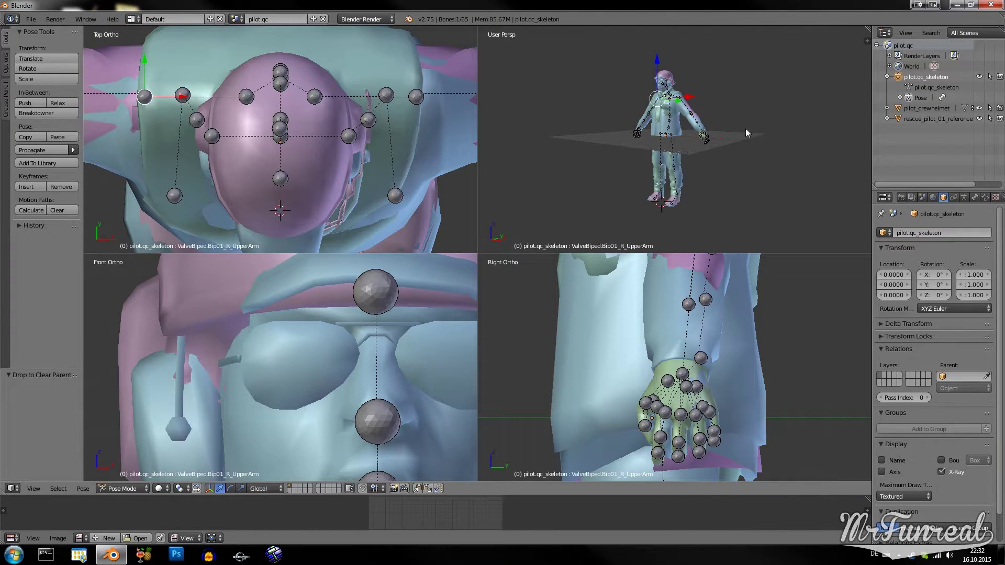
click(122, 488)
click(177, 448)
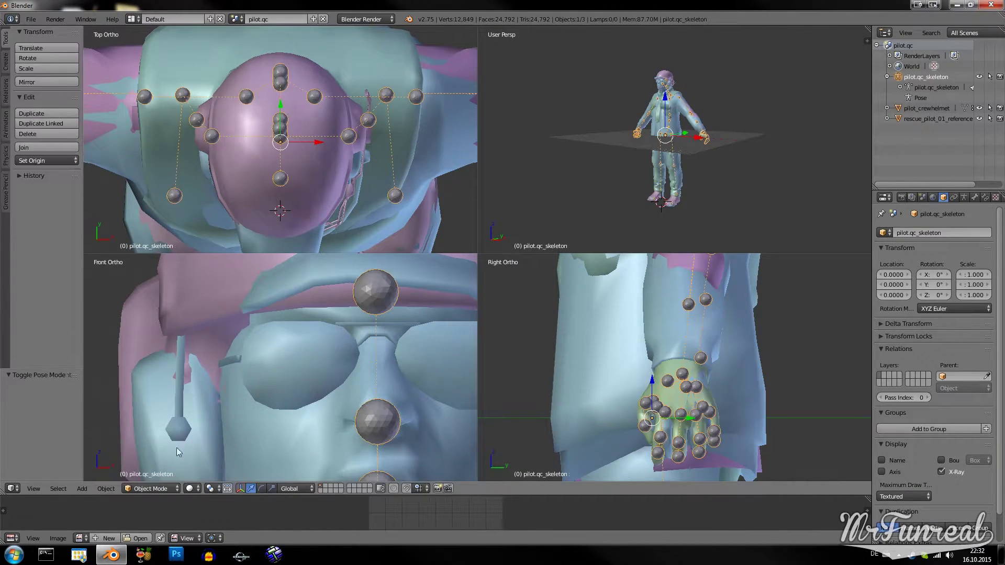
key(x)
click(688, 199)
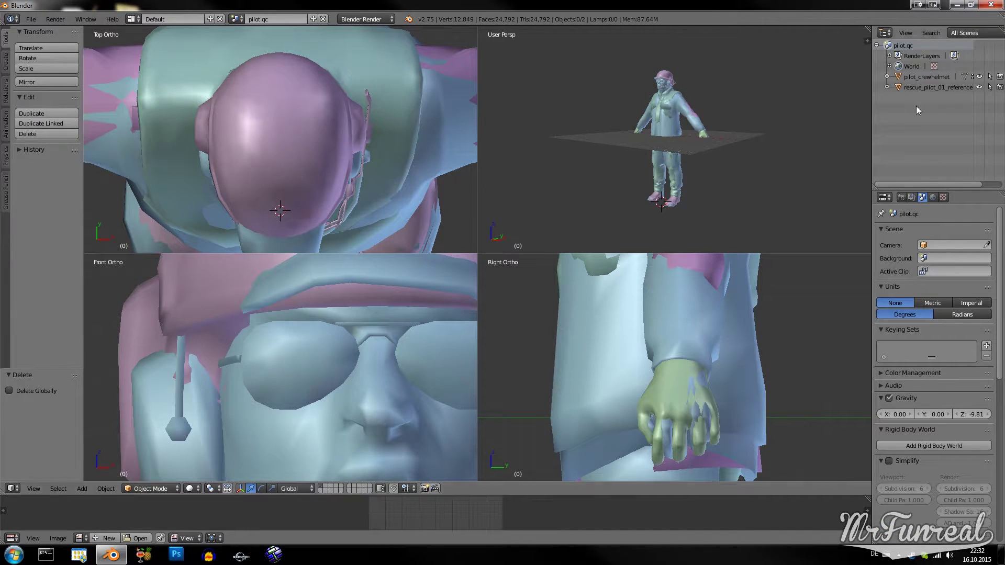
- Delete the rescue_pilot_01_reference mesh
click(926, 76)
scroll(651, 156, up, 4)
middle_drag(652, 156, 725, 153)
scroll(749, 158, down, 5)
right_click(805, 157)
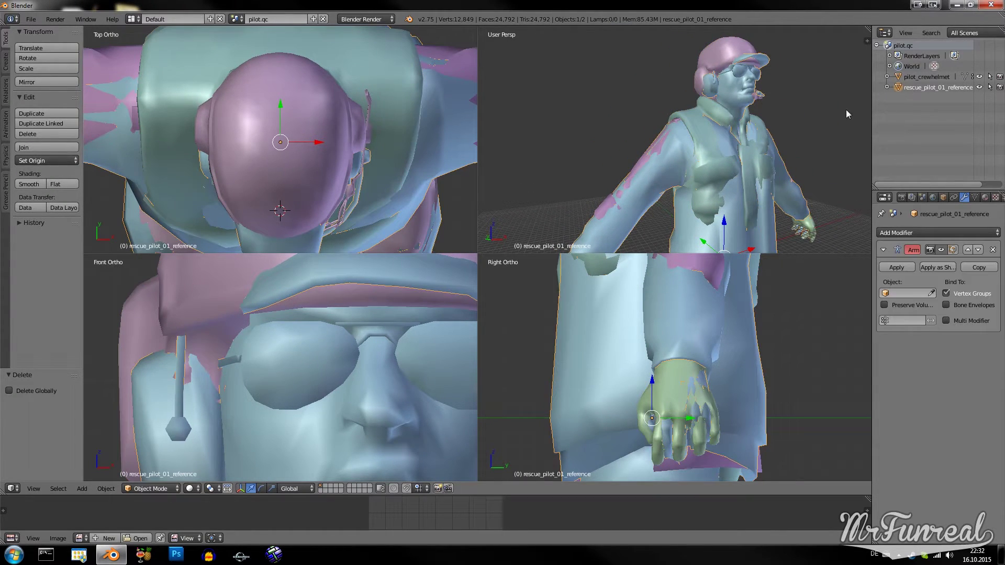
key(x)
click(770, 184)
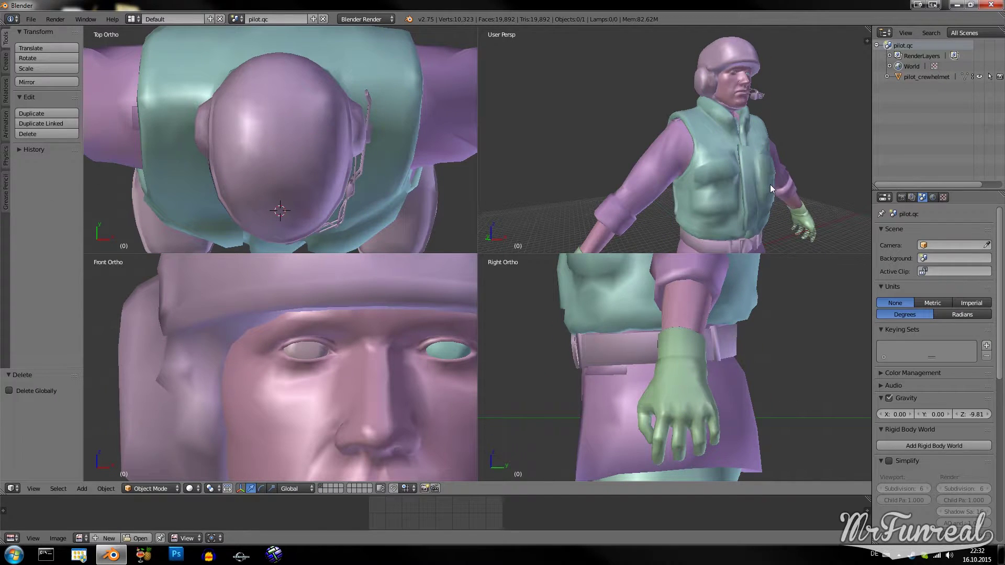
- Import the rescue pilot reference skeleton SMD and rotate it 90° upright
click(31, 19)
mouse_move(44, 214)
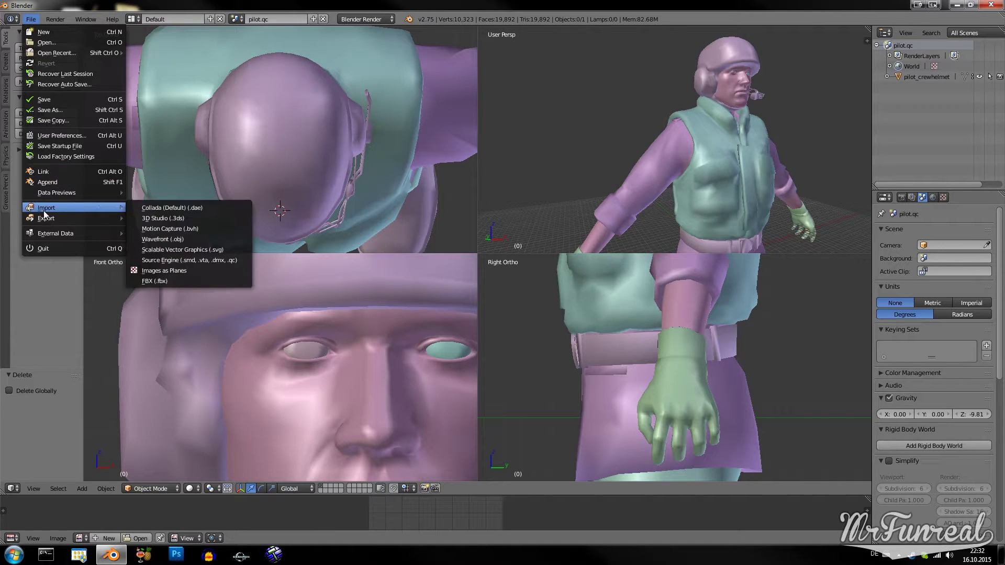
click(188, 260)
double_click(173, 113)
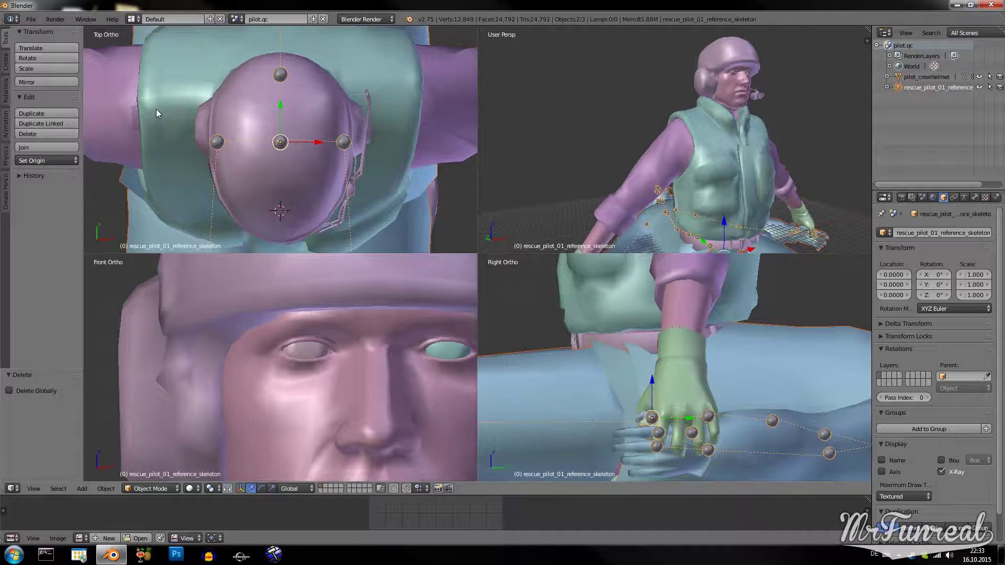
text(r90)
key(Return)
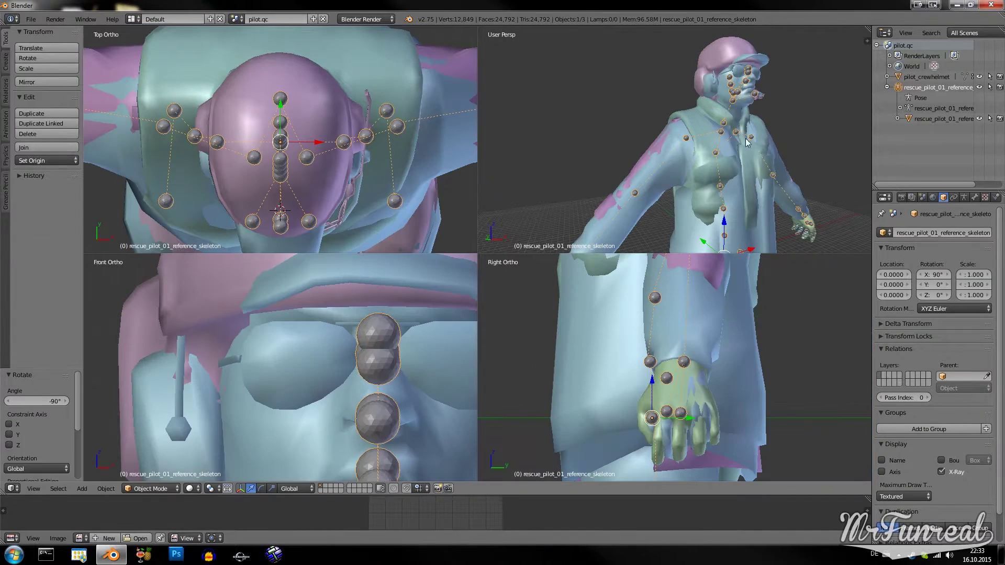
scroll(687, 154, up, 3)
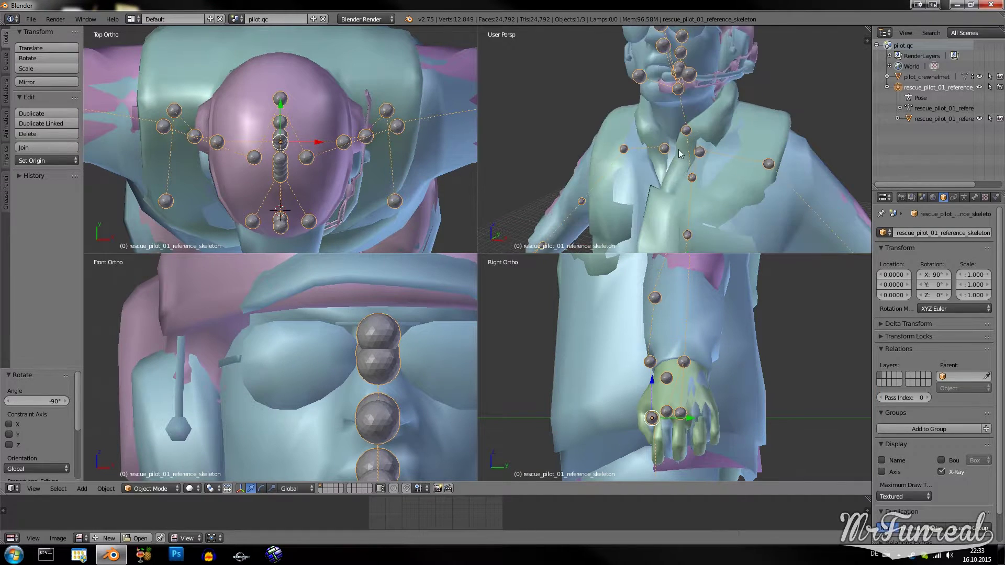
click(914, 79)
scroll(714, 99, down, 5)
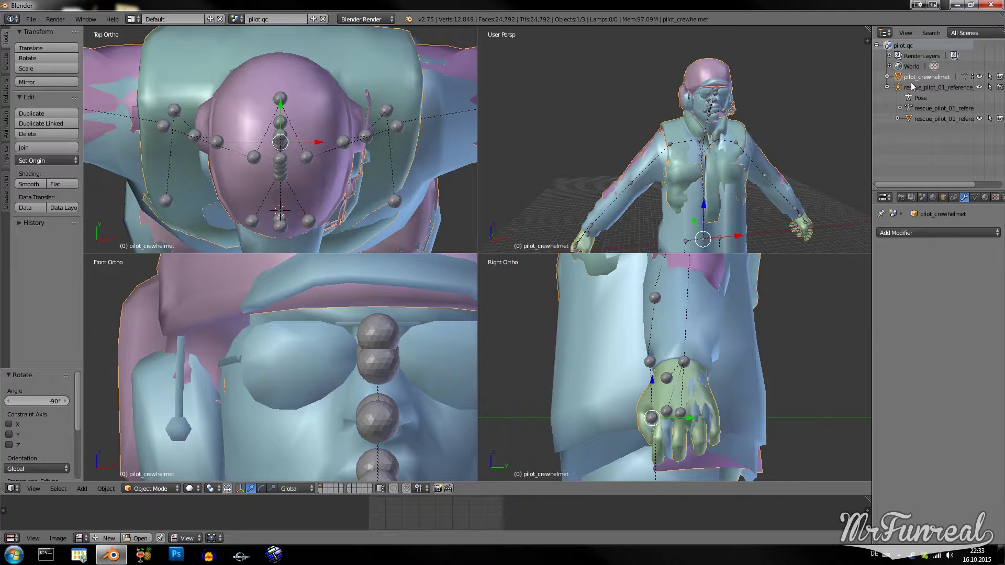
- Put rescue_pilot_01_reference_skeleton in Pose Mode and test-rotate R_UpperArm, then cancel
click(979, 119)
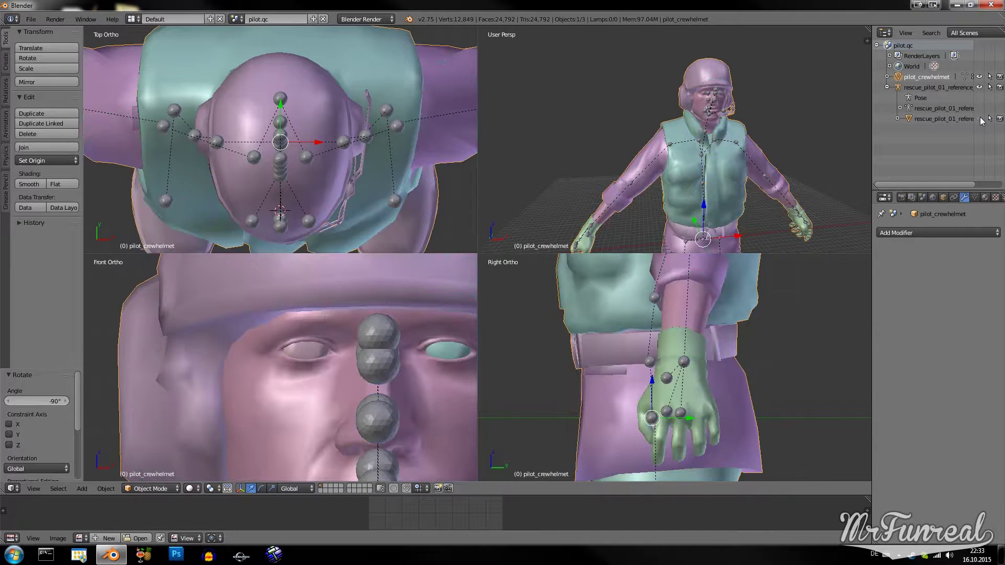
click(979, 118)
click(979, 76)
click(949, 87)
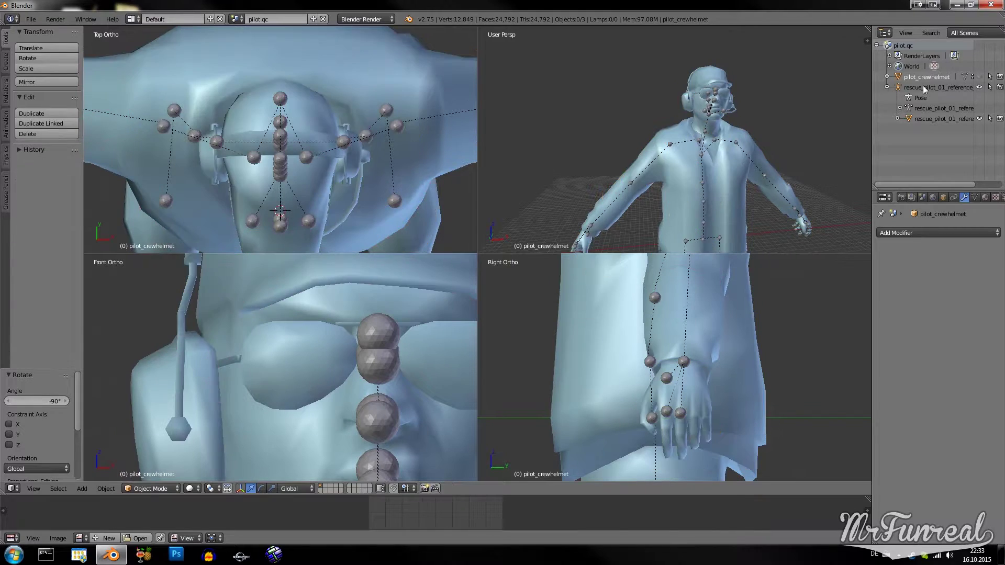
click(151, 488)
click(154, 453)
right_click(669, 145)
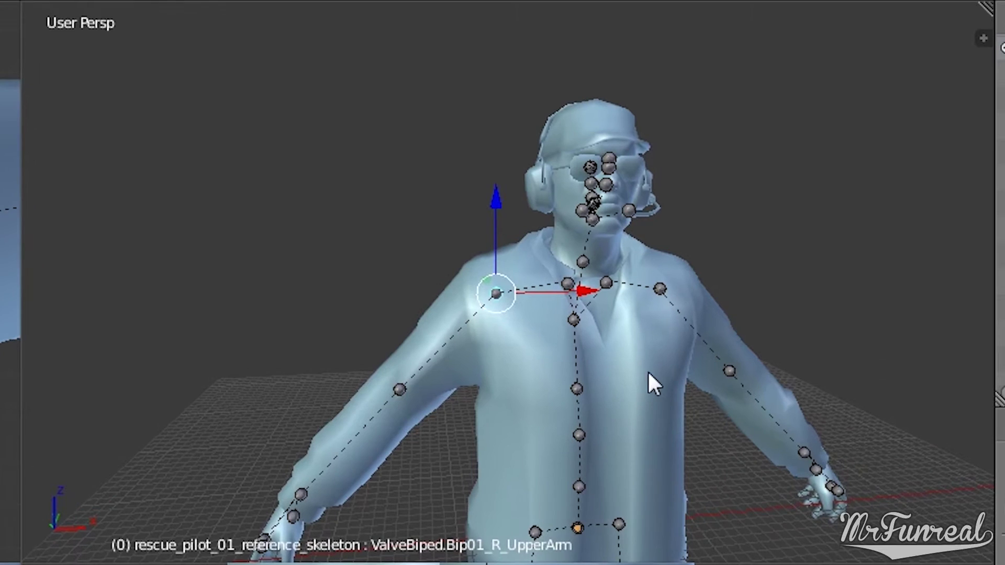
key(r)
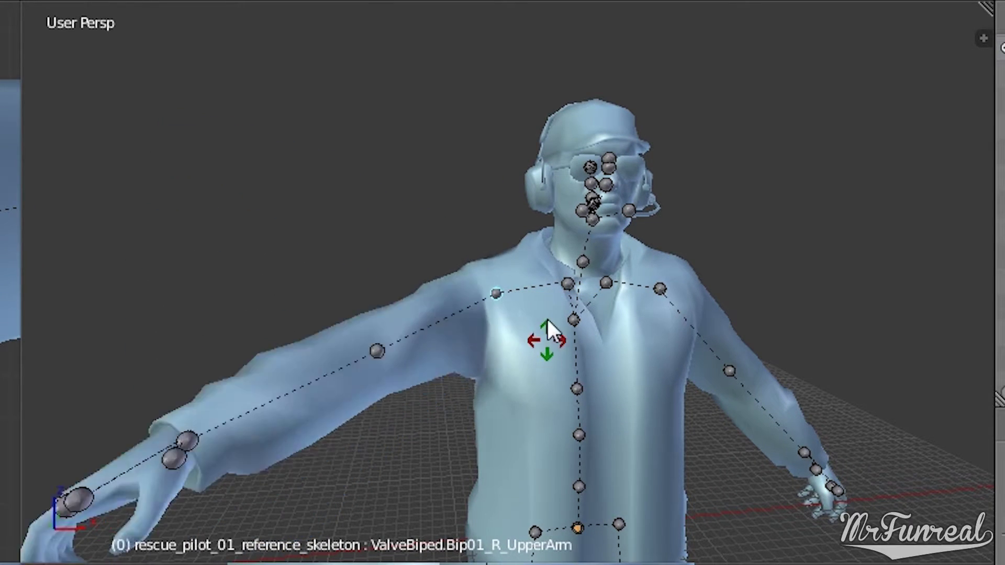
right_click(542, 301)
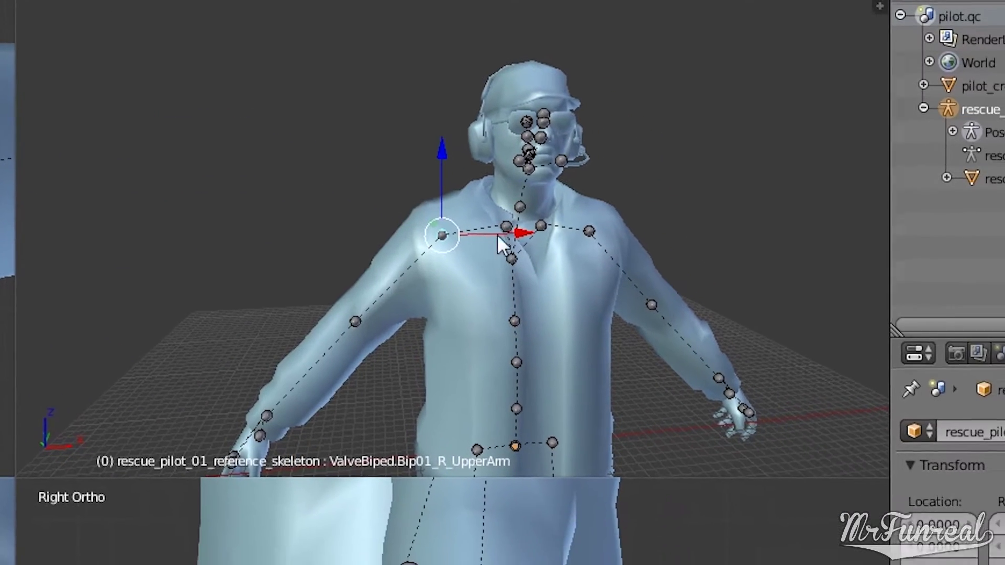
- Add an Armature modifier to pilot_crewhelmet targeting rescue_pilot_01_reference_skeleton
click(974, 114)
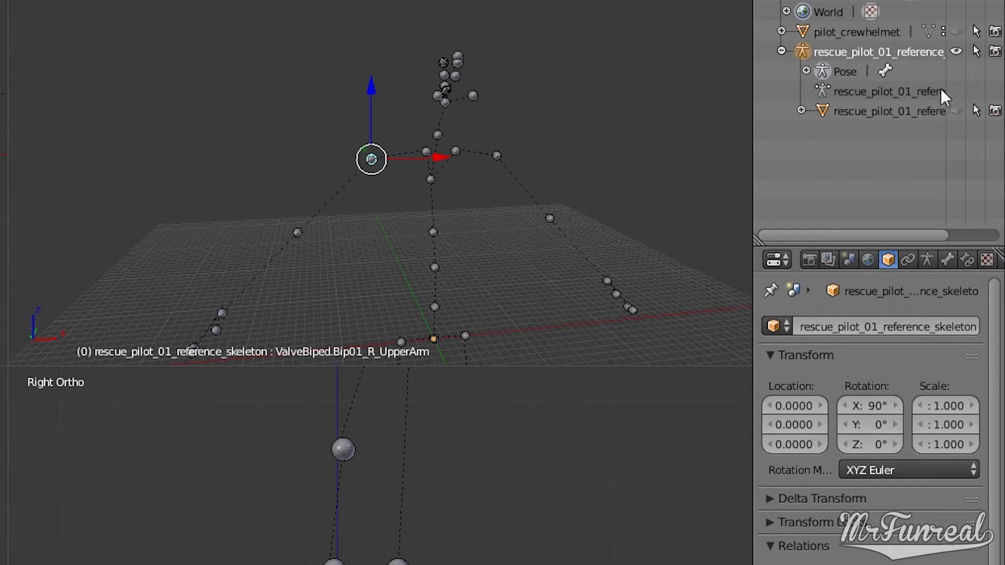
click(873, 32)
key(h)
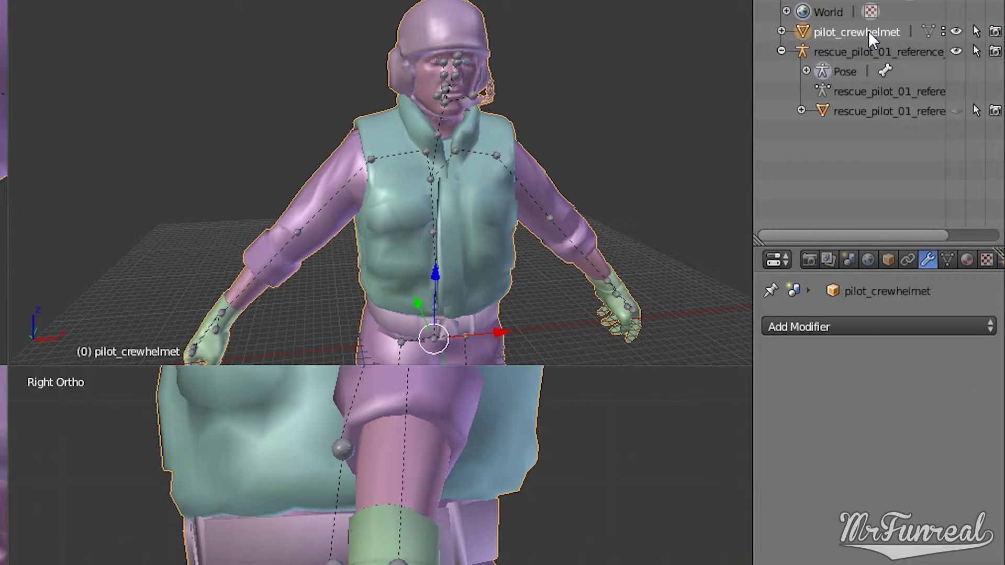
click(840, 325)
click(758, 372)
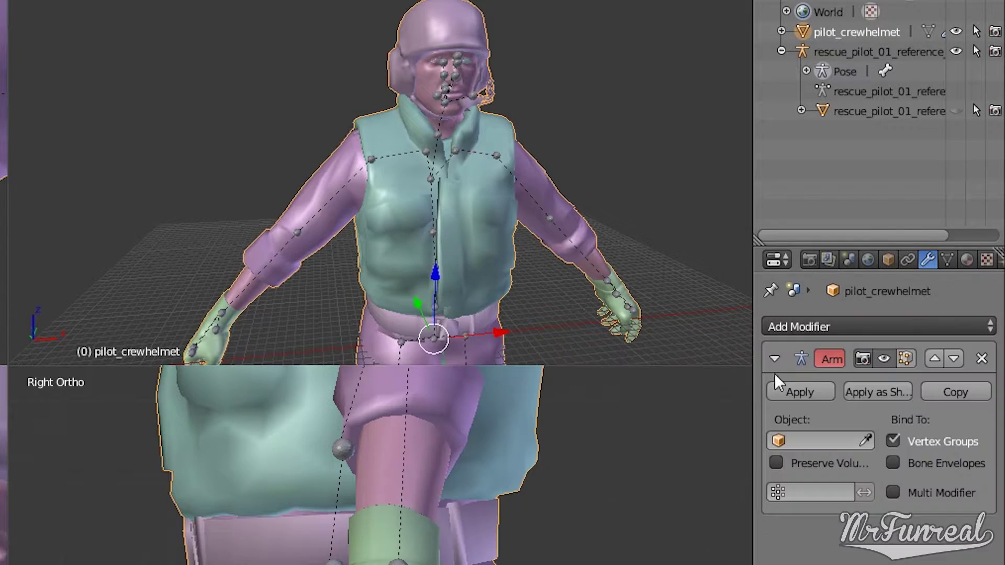
click(804, 442)
click(801, 470)
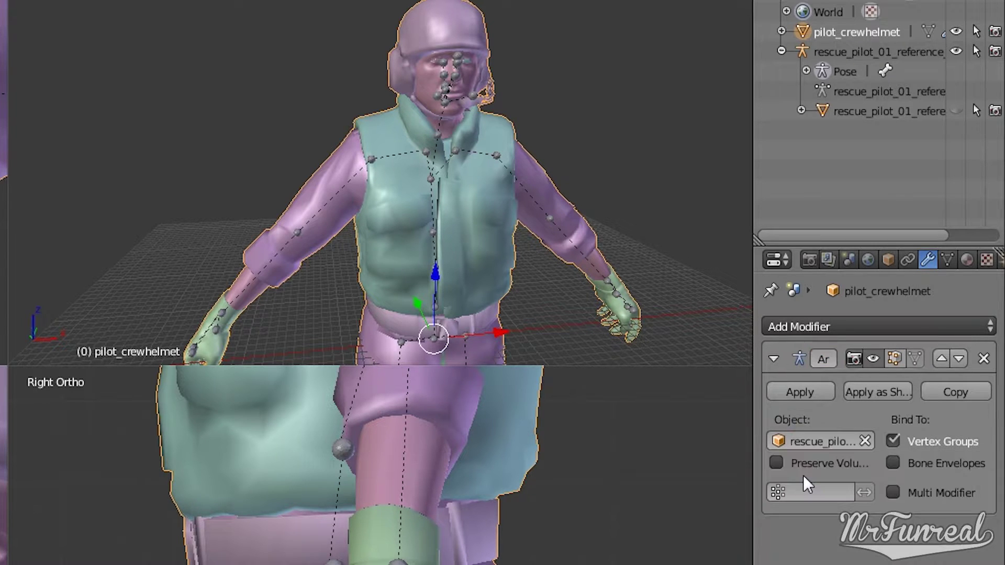
- Rotate the R_UpperArm bone and test-move the pelvis, cancelling back to rest
right_click(373, 156)
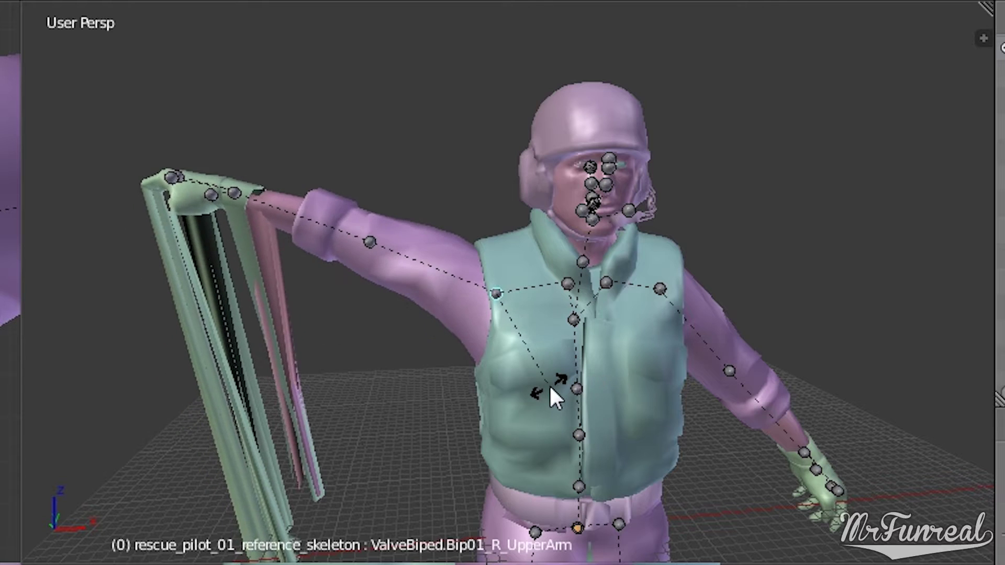
click(579, 341)
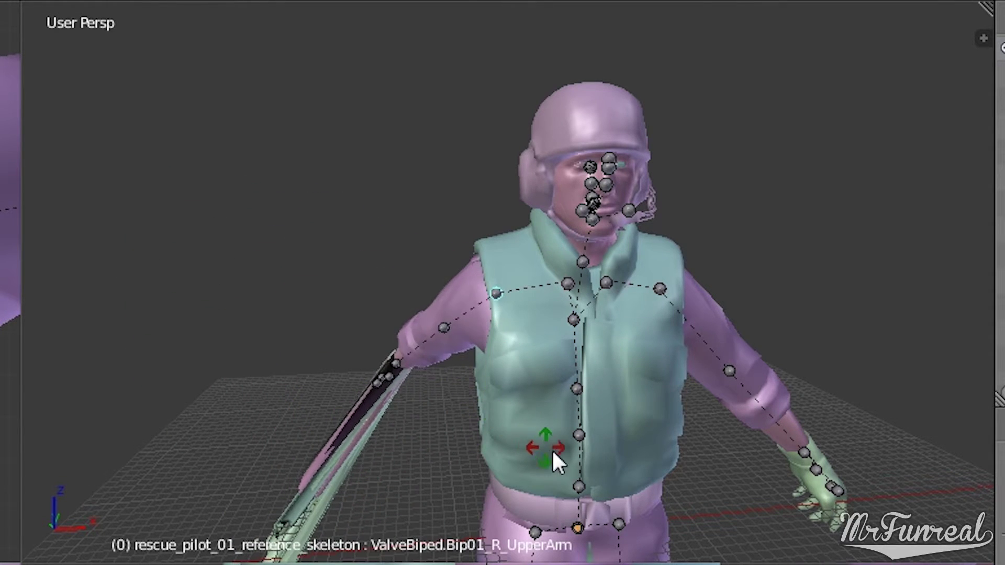
click(642, 395)
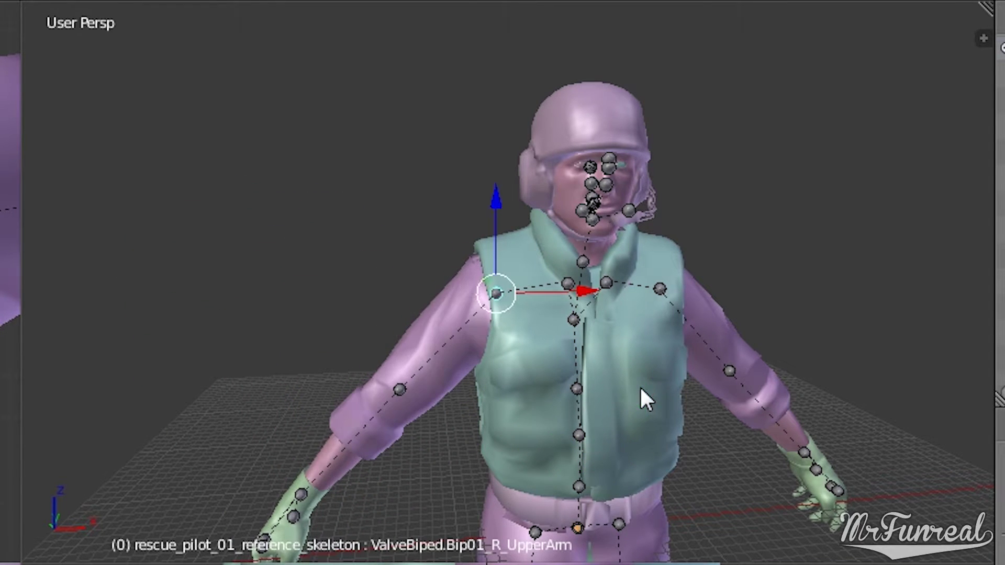
right_click(577, 528)
scroll(673, 439, down, 5)
middle_drag(620, 426, 619, 406)
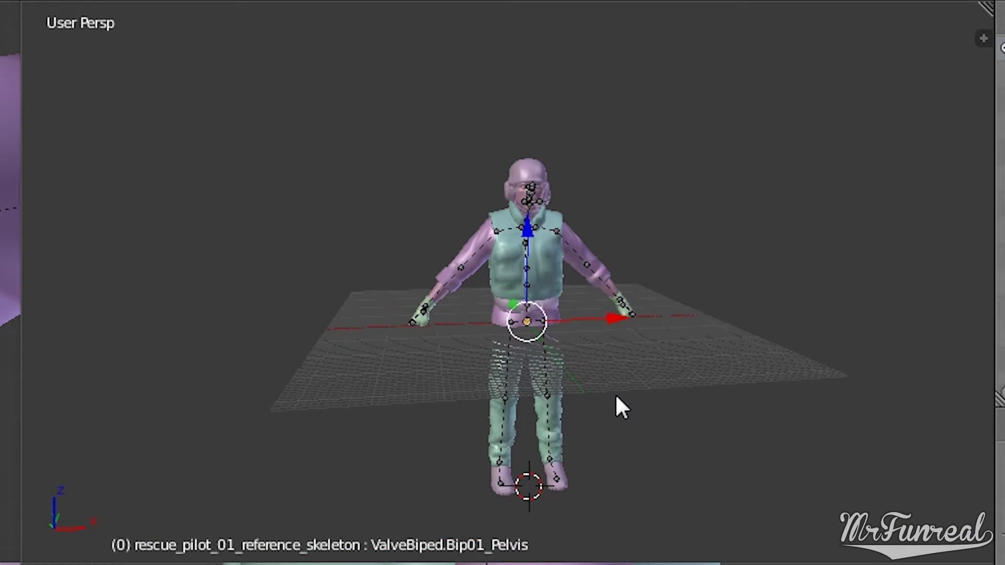
key(g)
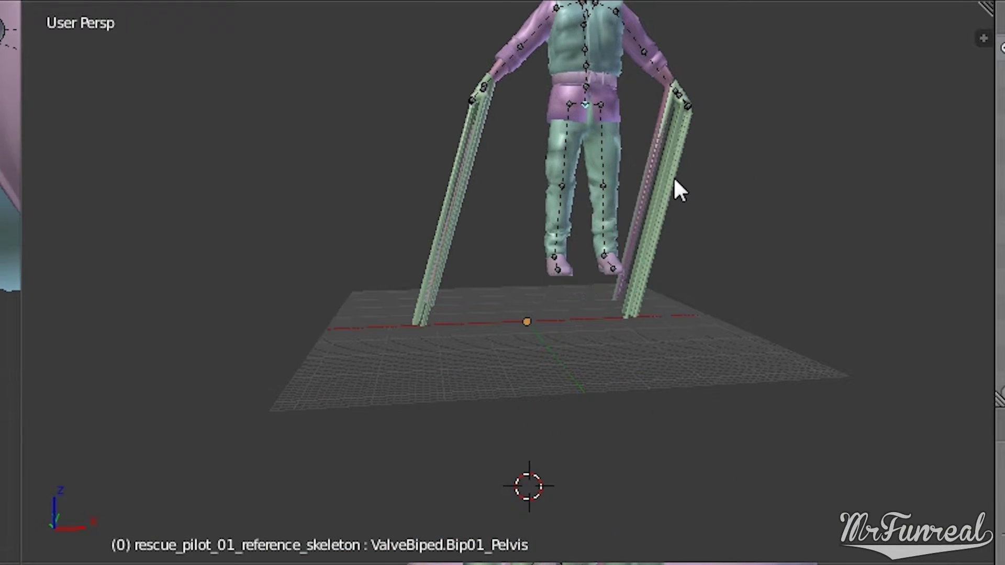
key(Escape)
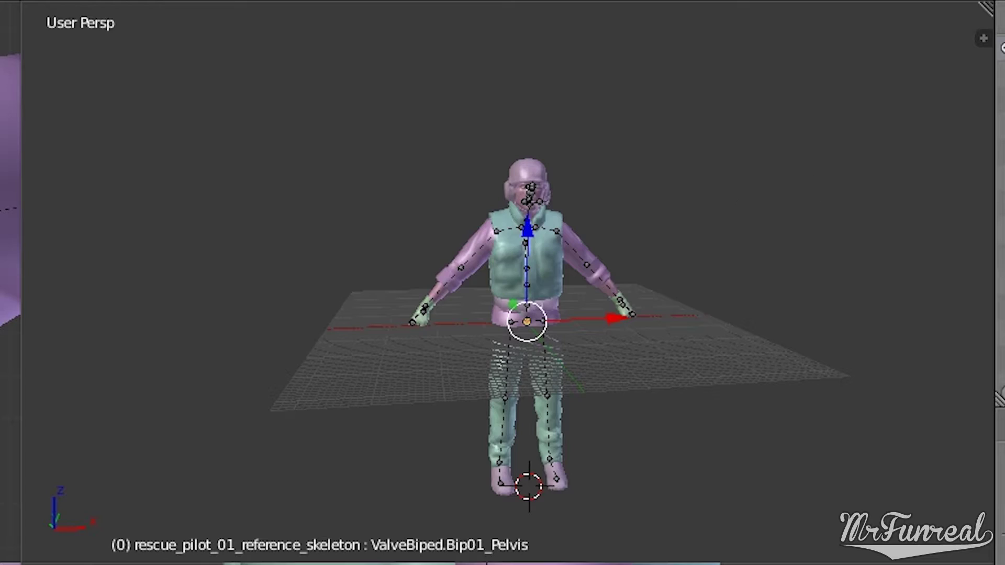
- Move the pelvis up from a side view, cancel it, and select pilot_crewhelmet
scroll(347, 394, up, 5)
middle_drag(347, 395, 570, 332)
scroll(523, 335, up, 3)
scroll(522, 330, down, 2)
scroll(542, 344, up, 3)
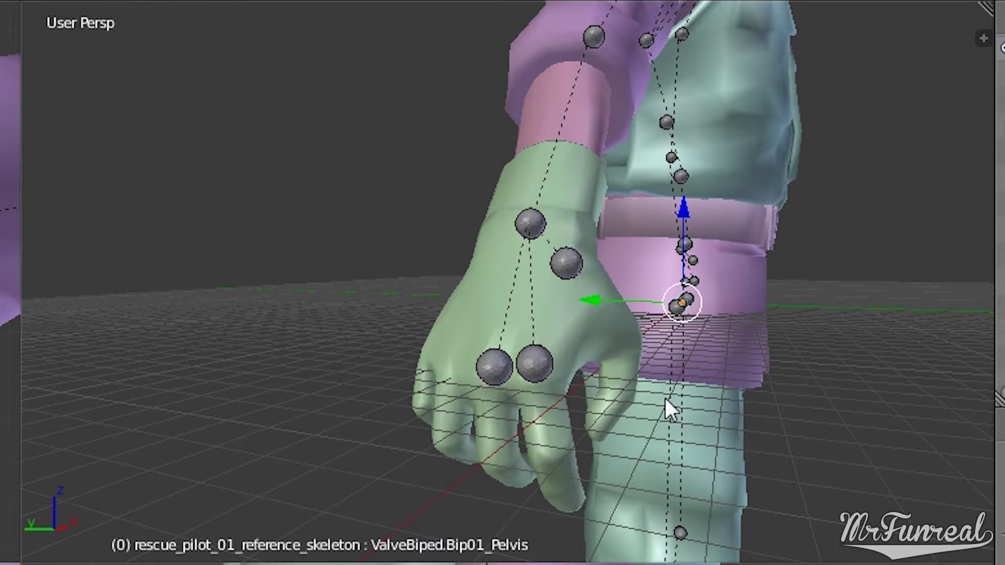
key(g)
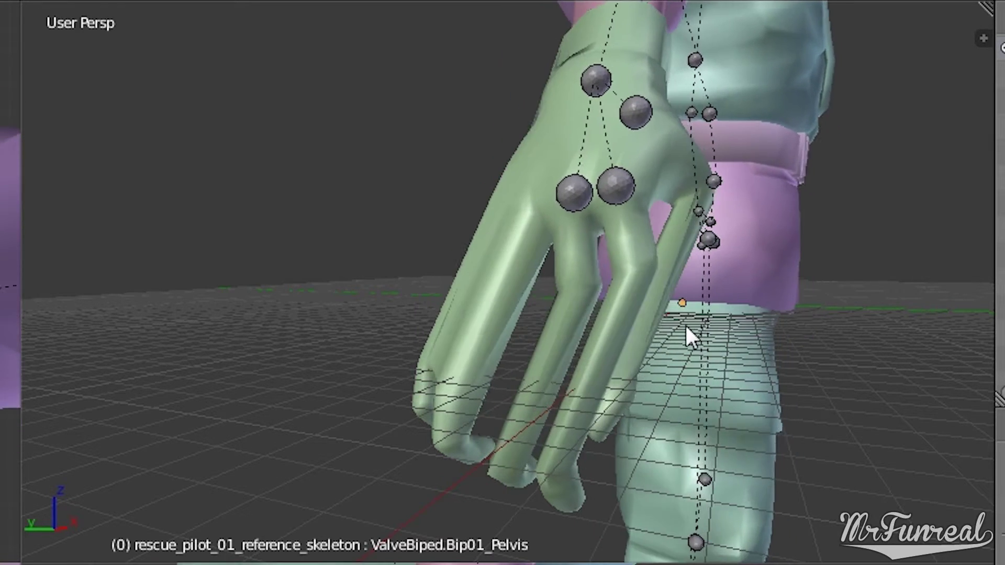
right_click(683, 322)
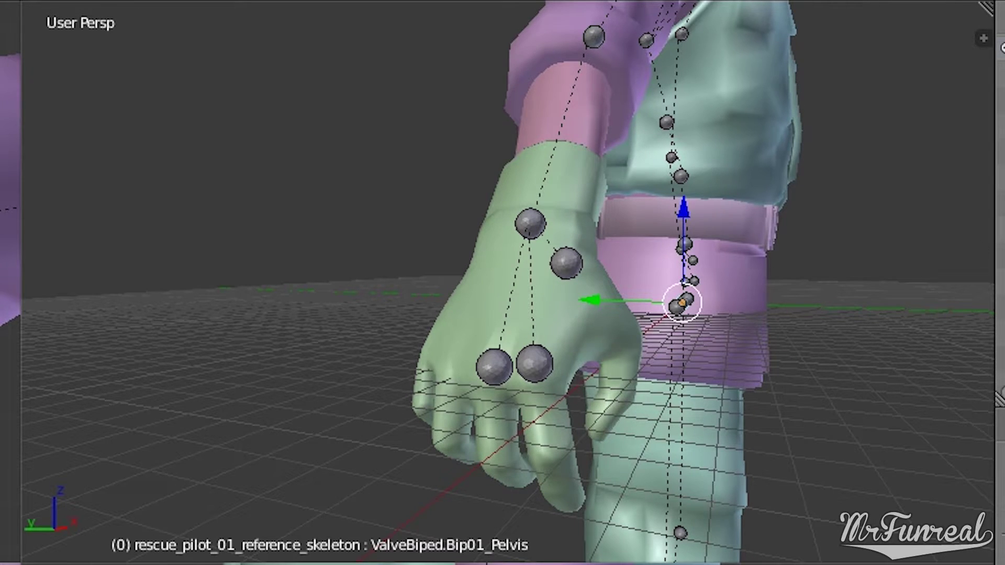
right_click(548, 361)
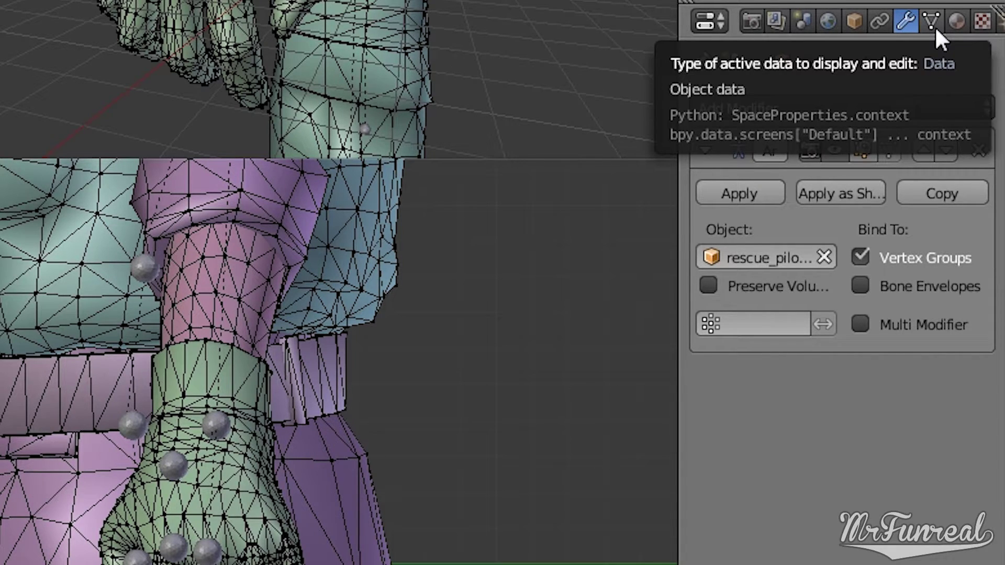
- Select, then deselect, the vertices of the ValveBiped.Bip01_R_Hand vertex group
click(931, 21)
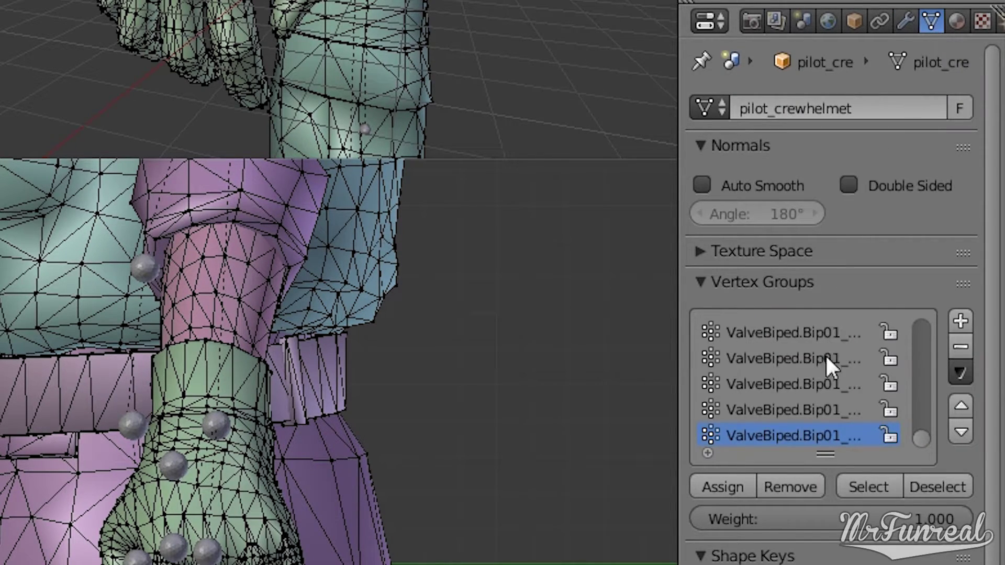
drag(675, 413, 621, 410)
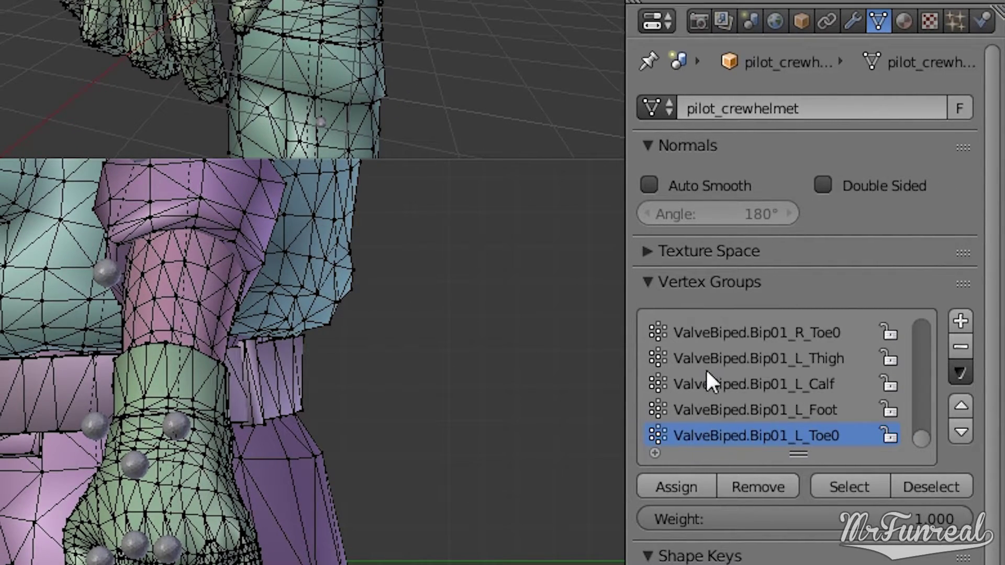
middle_drag(586, 31, 589, 30)
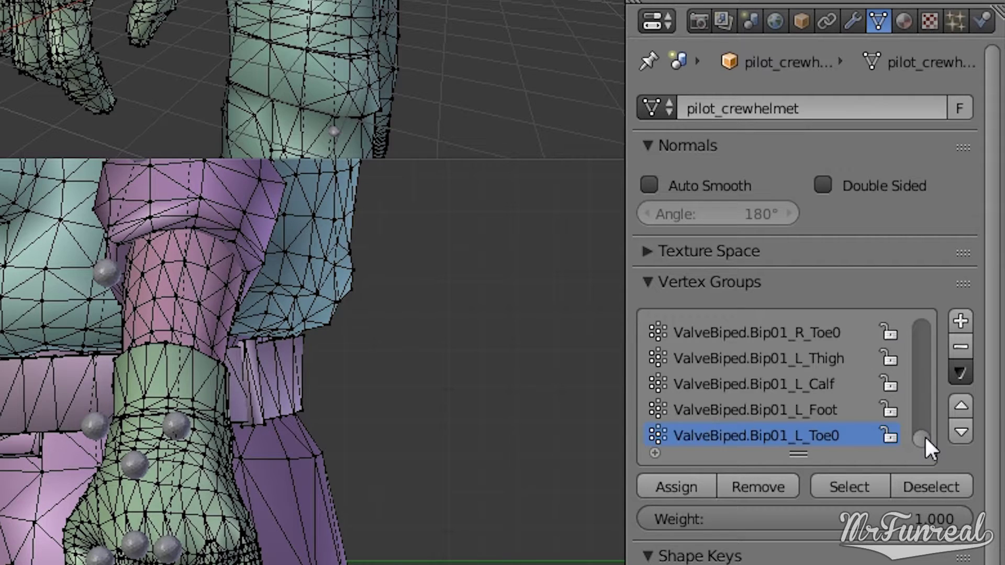
drag(924, 436, 917, 340)
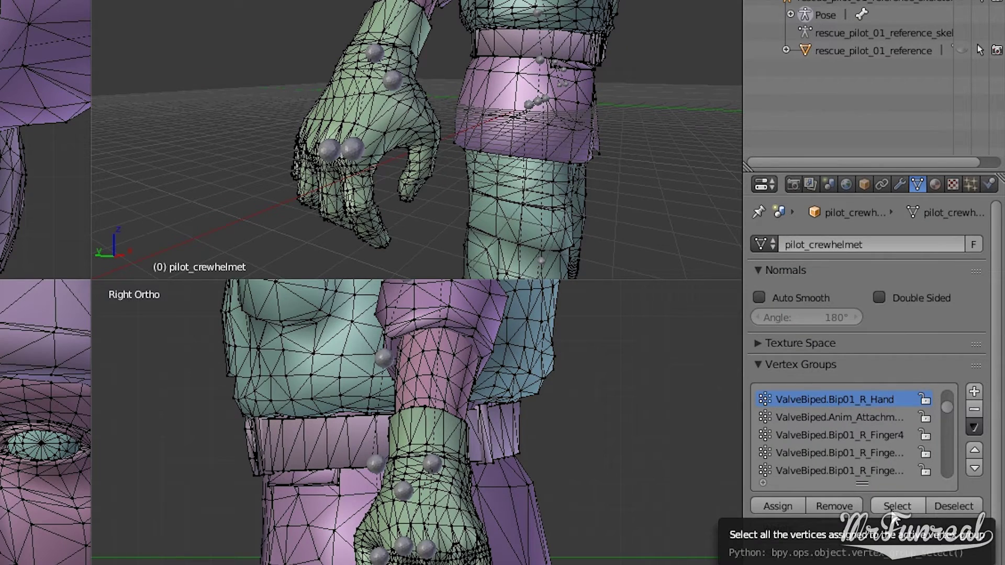
click(893, 508)
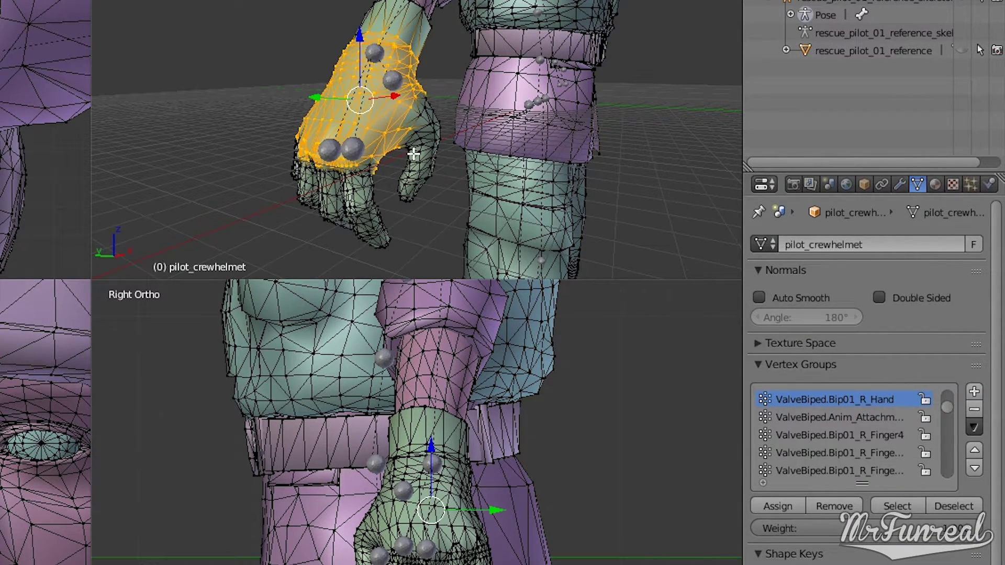
middle_drag(404, 168, 427, 139)
key(a)
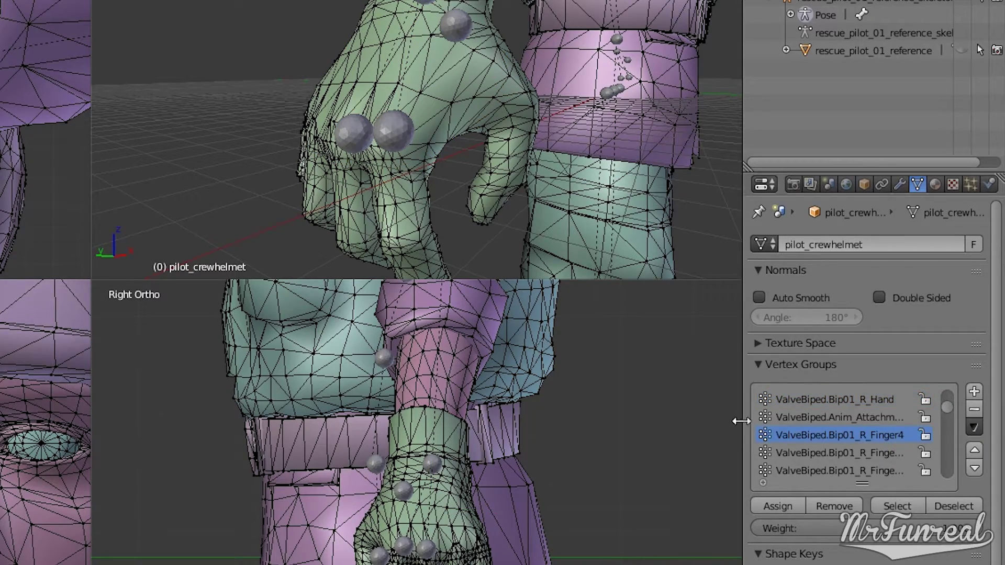
drag(743, 420, 707, 420)
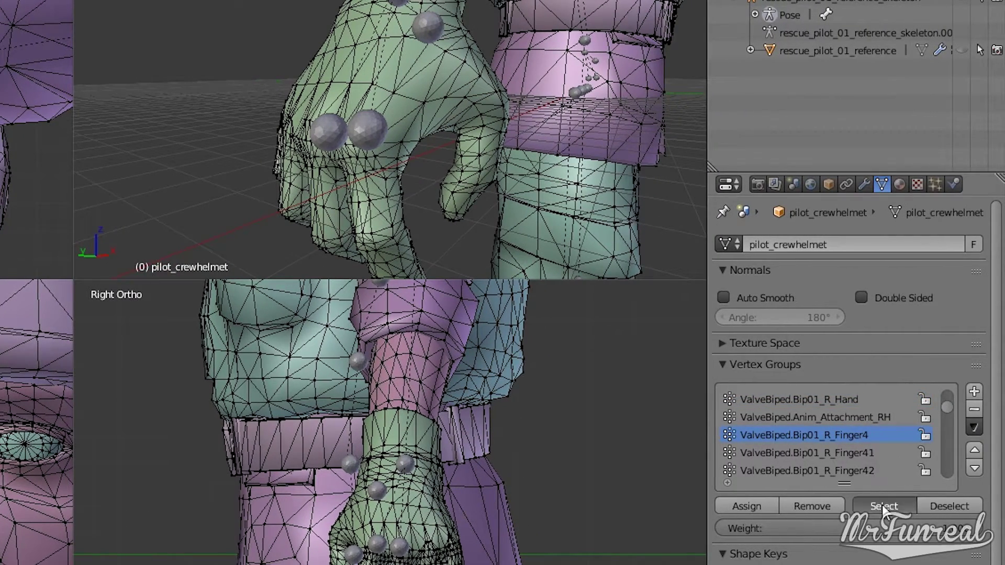
- Select the vertices of the R_Finger4, R_Finger41 and R_Finger42 vertex groups
click(881, 503)
middle_drag(406, 108, 473, 114)
middle_drag(521, 149, 473, 152)
scroll(473, 151, up, 5)
scroll(473, 151, down, 3)
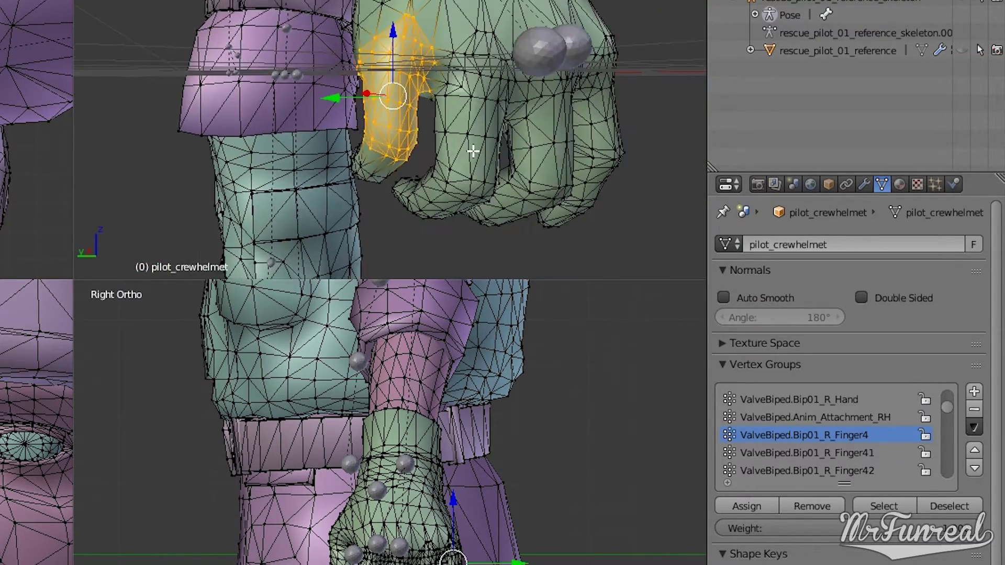
click(853, 452)
click(882, 506)
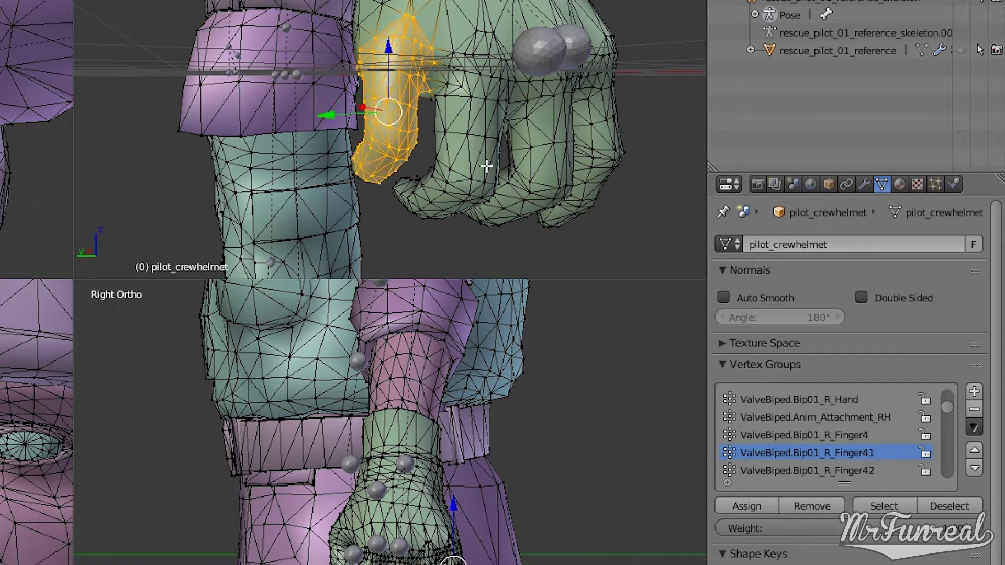
middle_drag(680, 146, 636, 123)
click(849, 466)
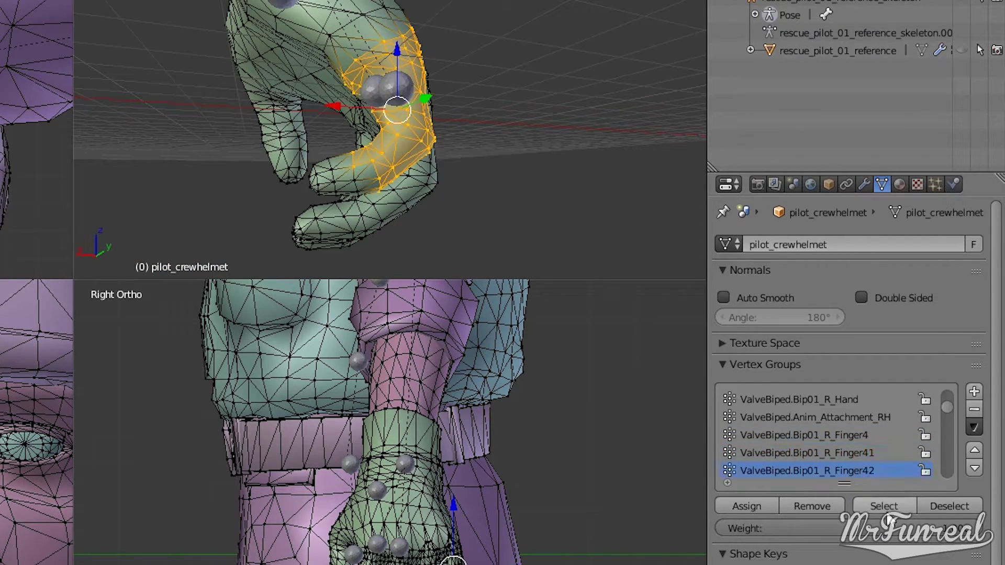
click(883, 506)
middle_drag(509, 161, 264, 114)
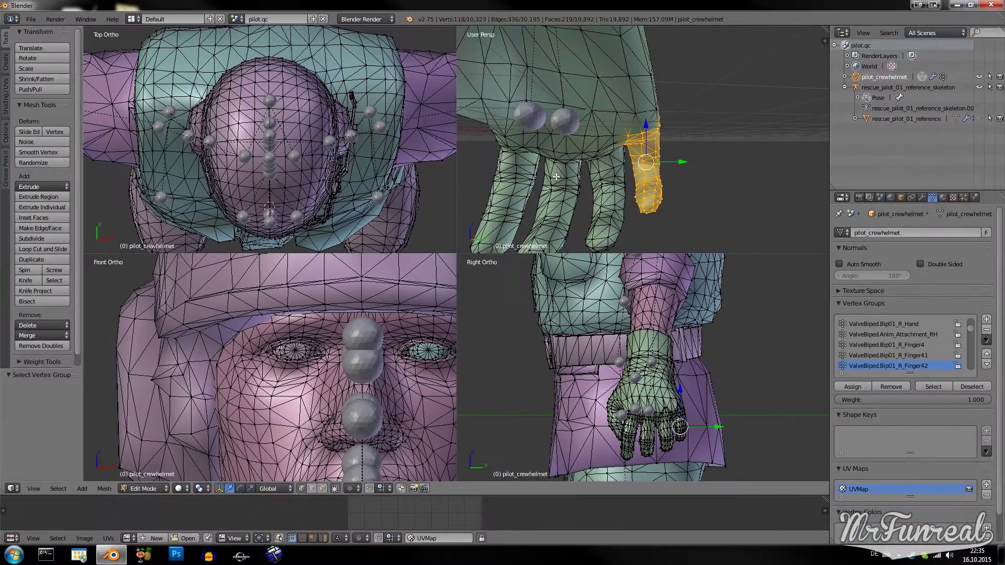
middle_drag(412, 76, 357, 114)
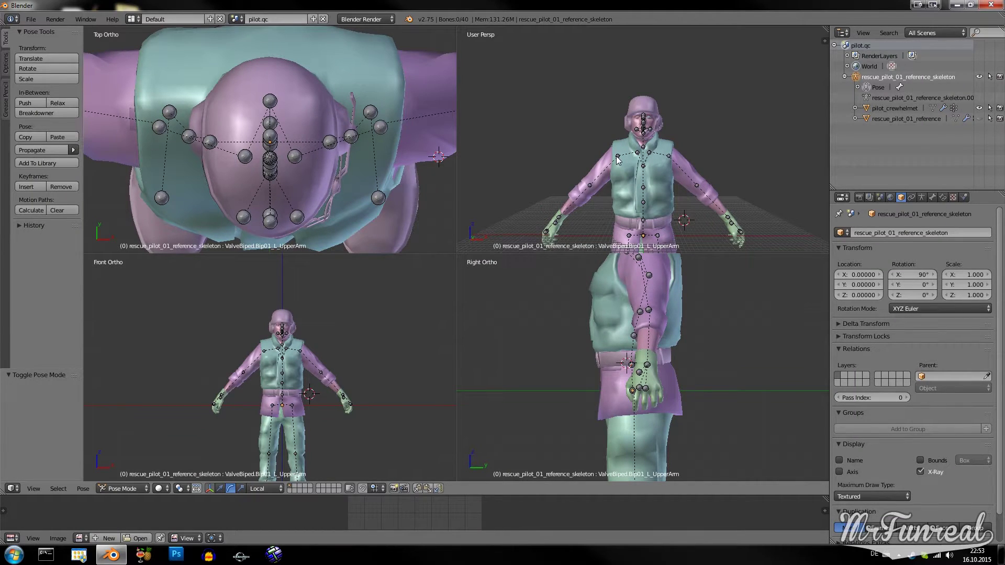
- Test-rotate the right and left upper arm bones, cancelling each rotation to keep the rest pose
right_click(618, 160)
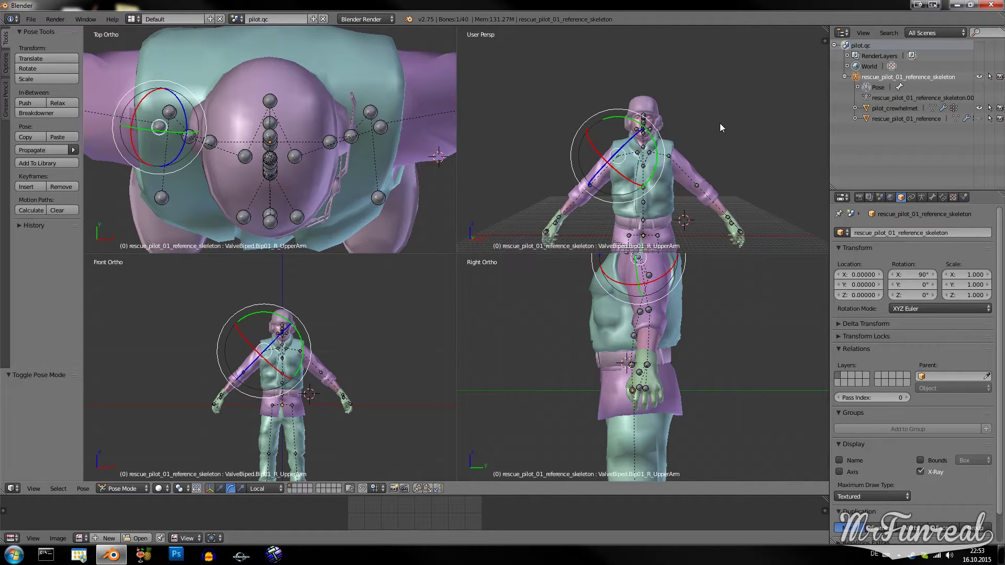
key(r)
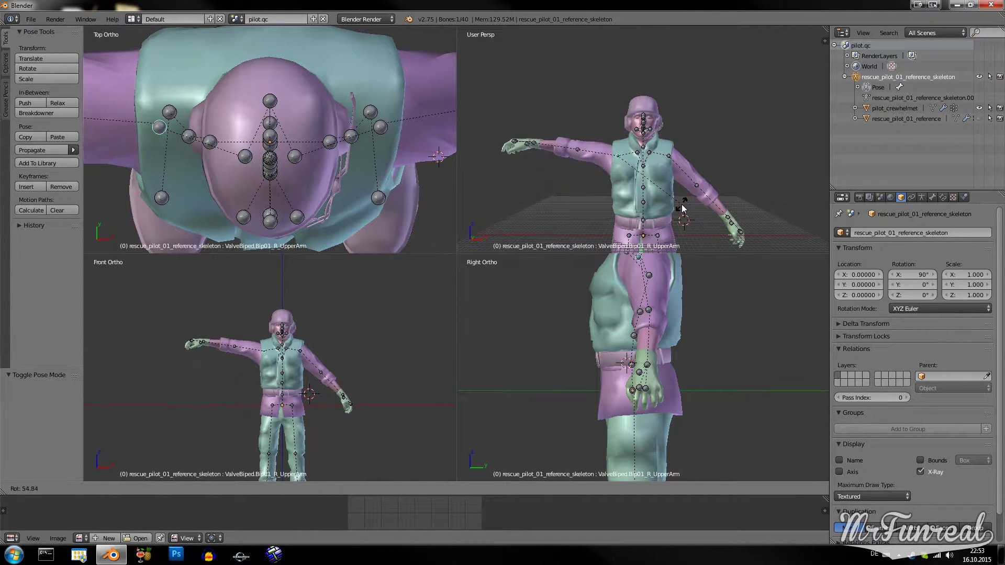
key(Escape)
key(a)
right_click(667, 155)
key(r)
key(Escape)
key(a)
- Return to Object Mode, select pilot_crewhelmet and hide the armature so only the mesh shows
key(ctrl+Tab)
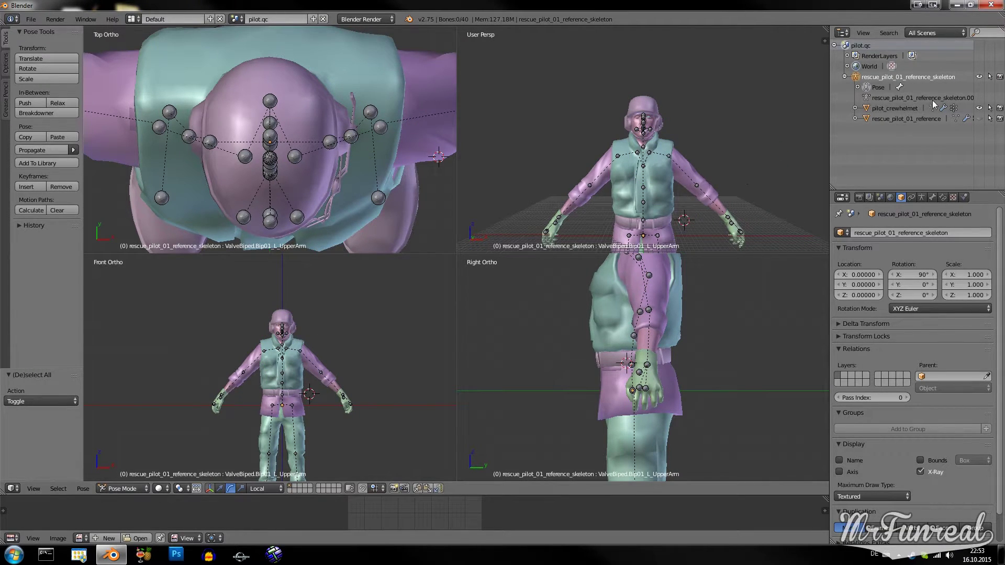
click(909, 108)
click(977, 77)
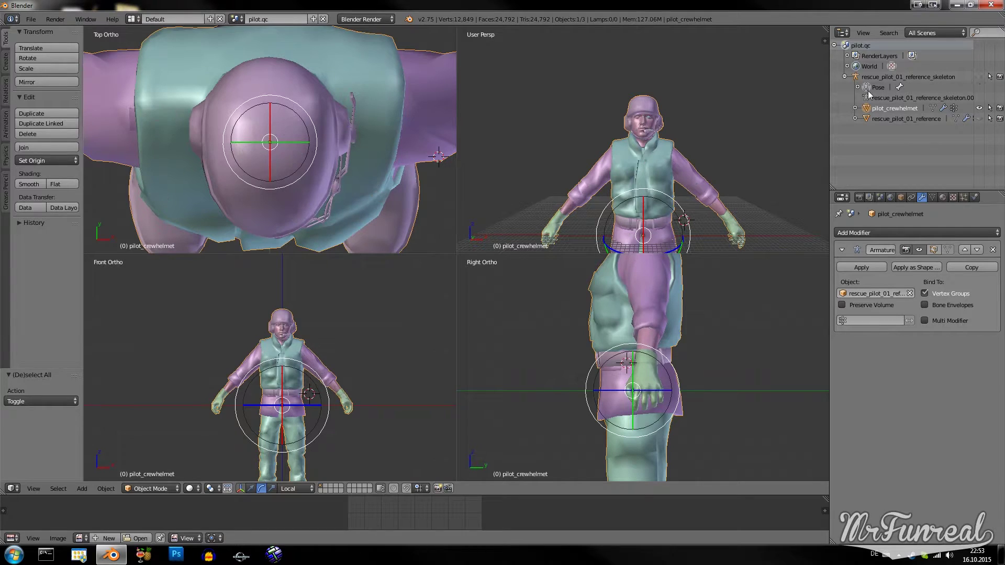
scroll(680, 157, up, 6)
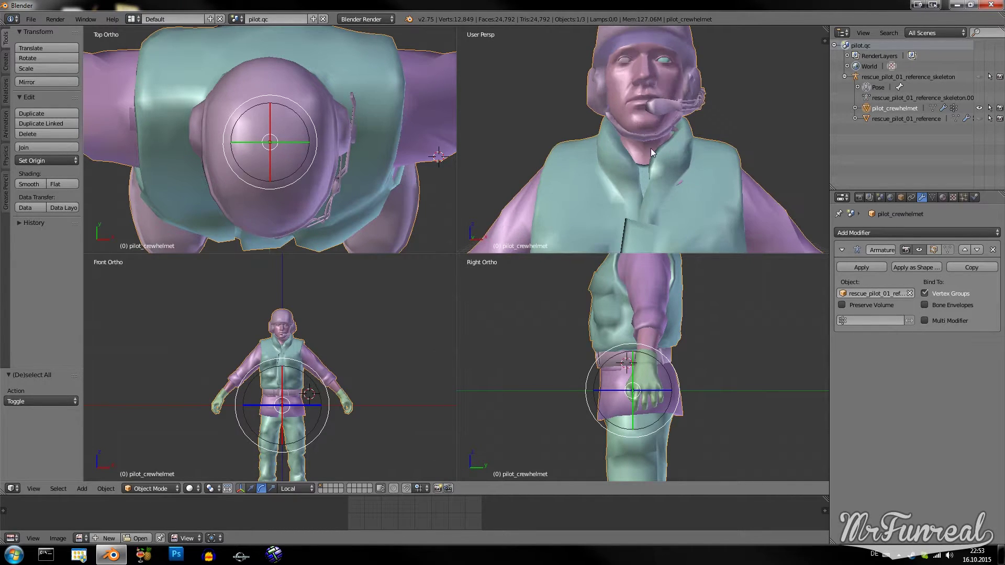
middle_drag(648, 167, 676, 190)
scroll(689, 175, up, 2)
scroll(634, 186, up, 3)
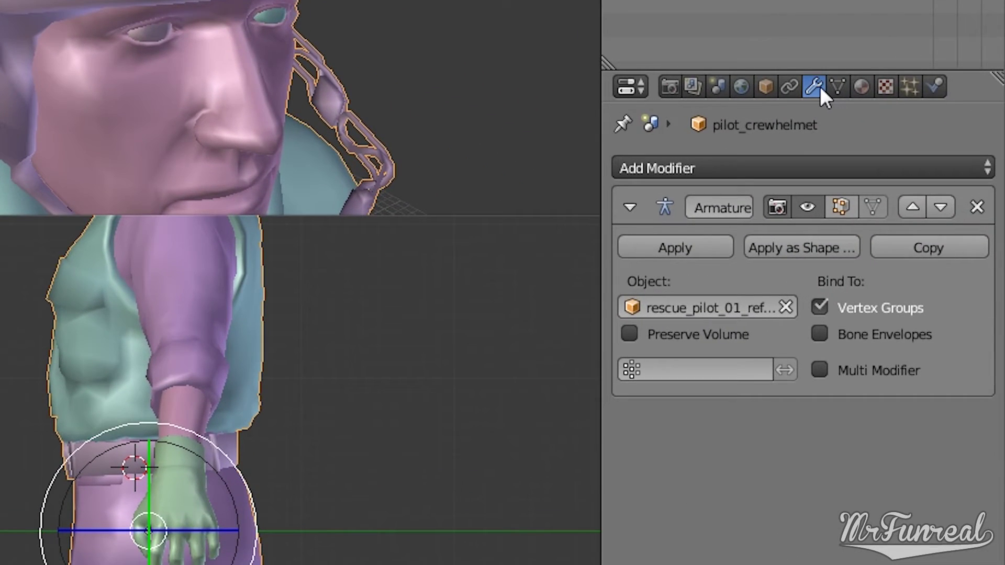
- Add an Edge Split modifier to pilot_crewhelmet, try the Split Angle, then turn Edge Angle off
click(795, 163)
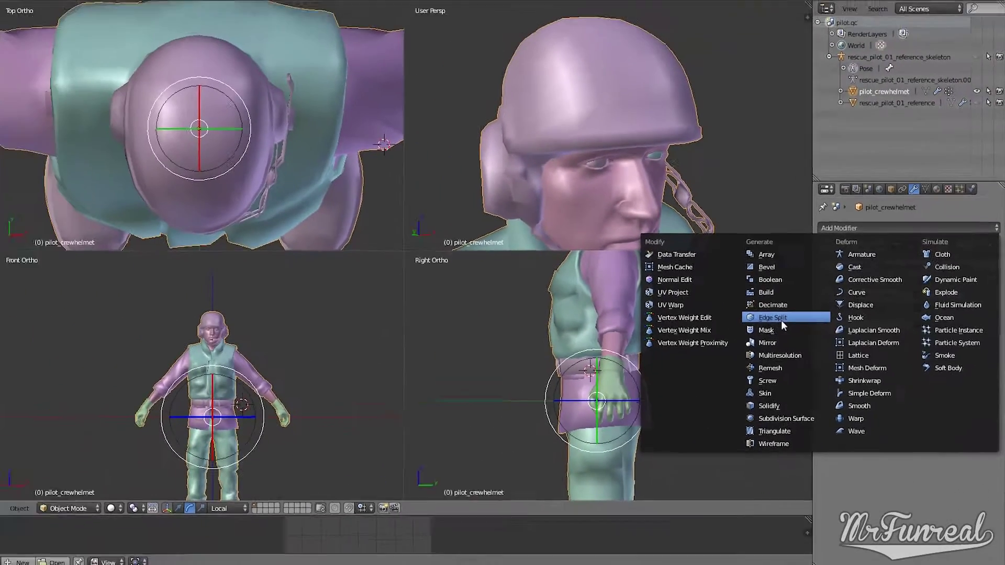
click(782, 318)
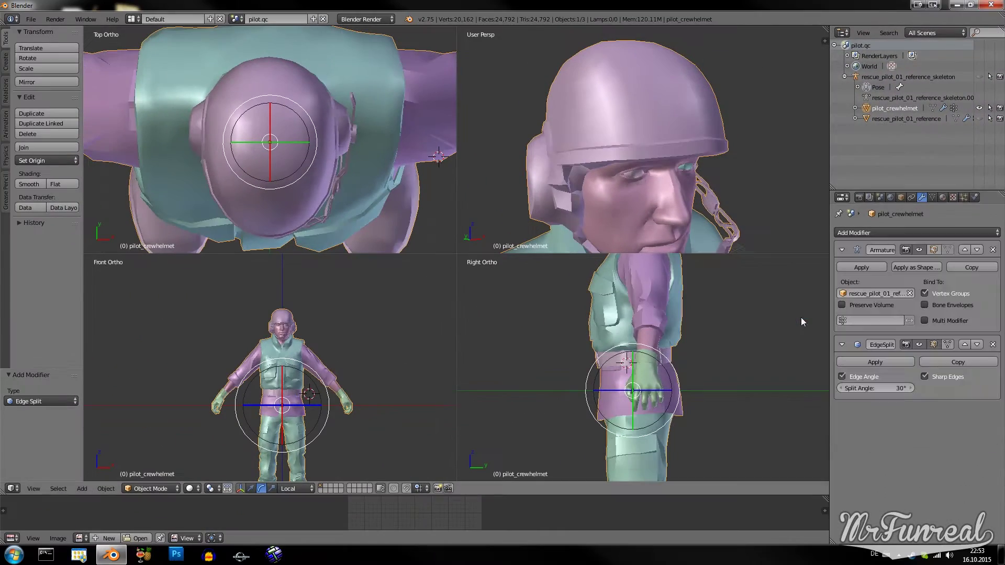
scroll(627, 185, down, 3)
middle_drag(627, 185, 624, 123)
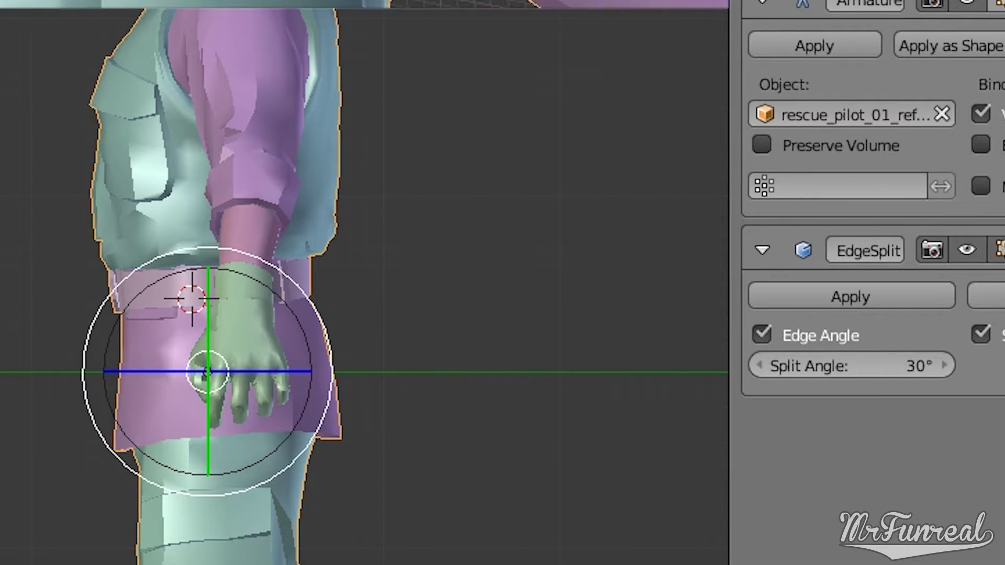
mouse_move(797, 369)
mouse_down()
mouse_move(853, 369)
mouse_move(765, 369)
mouse_move(865, 366)
mouse_up()
click(763, 331)
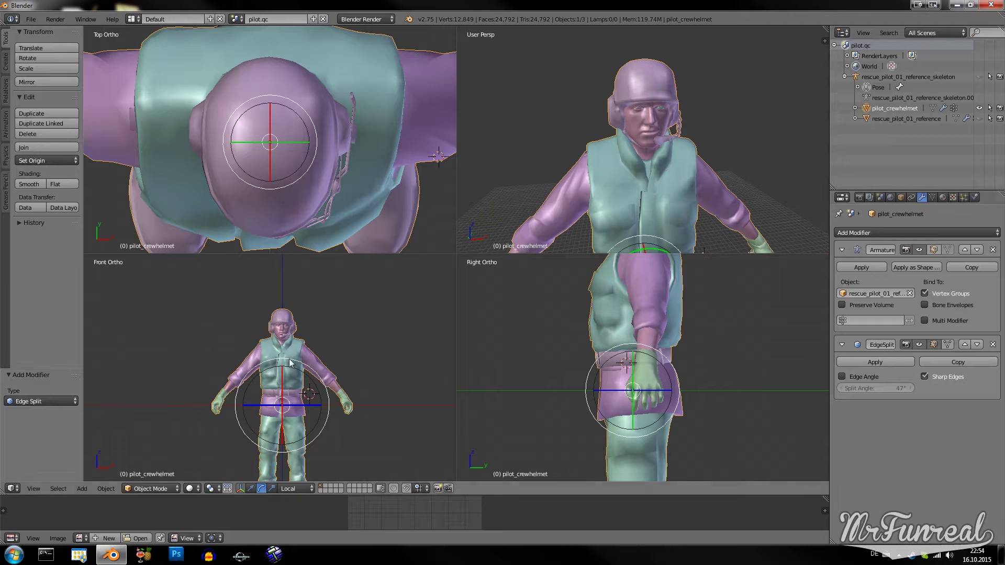
- Enter Edit Mode, select the connected helmet geometry with Ctrl+L and isolate it in local view
click(150, 488)
click(151, 463)
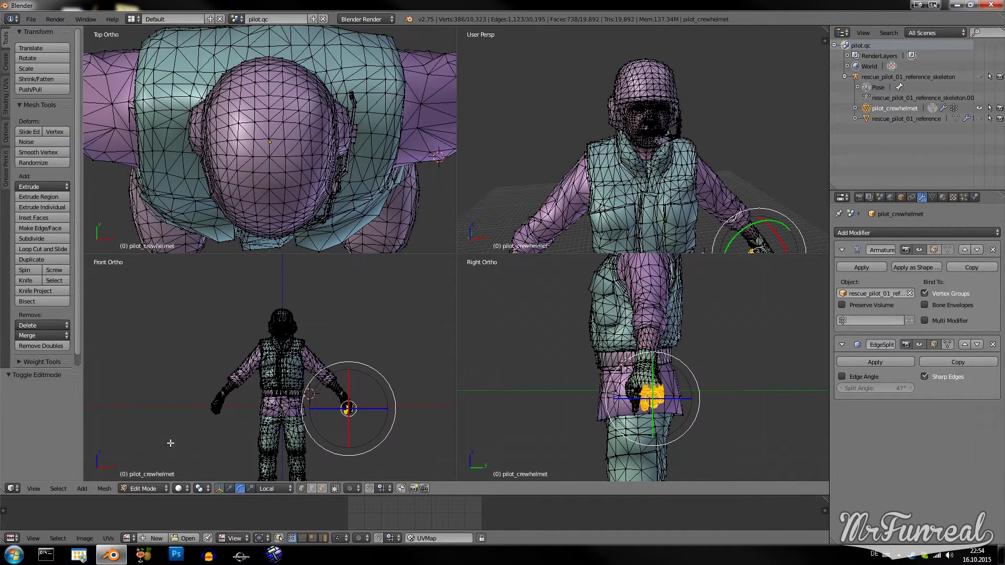
right_click(634, 97)
key(ctrl+l)
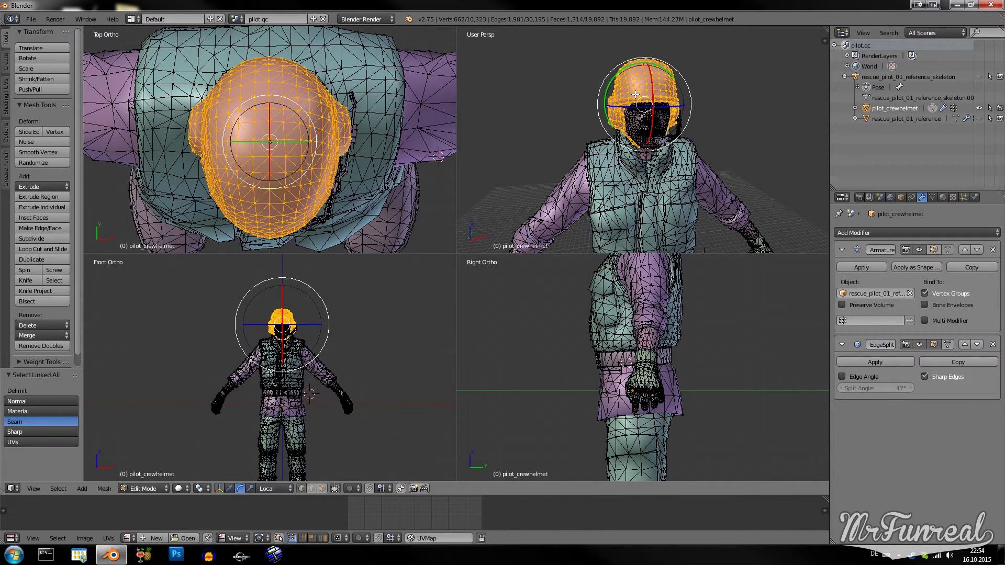
key(KP_Divide)
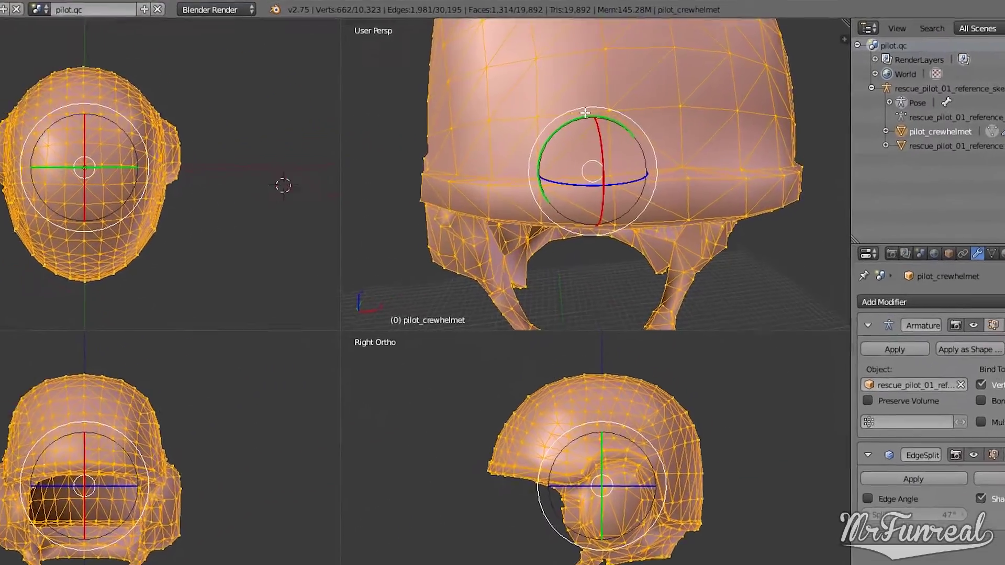
key(a)
- Select the helmet brim edge loop and mark it sharp, then inspect the helmet from several sides
middle_drag(486, 181, 574, 180)
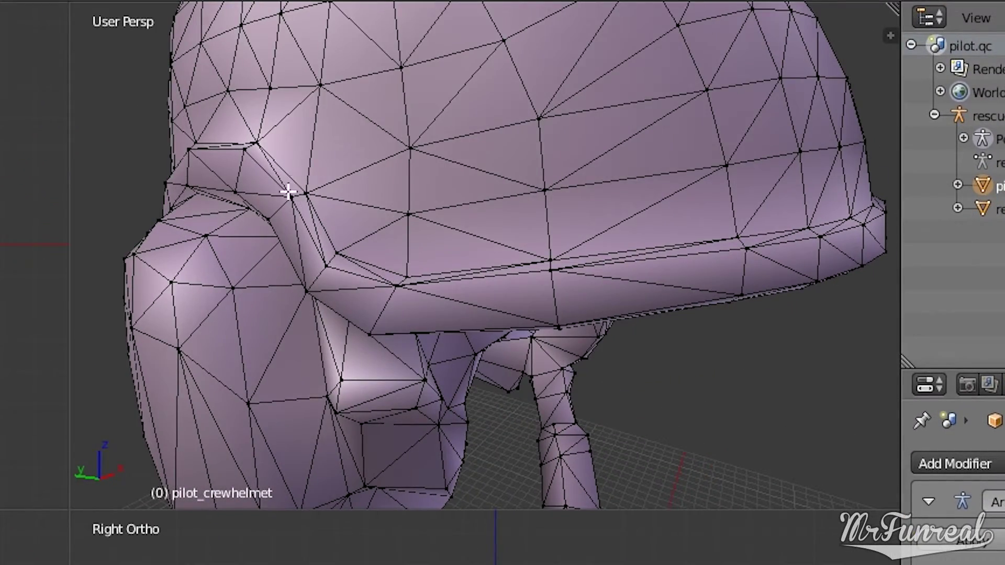
right_click(288, 192)
shift+right_click(550, 272)
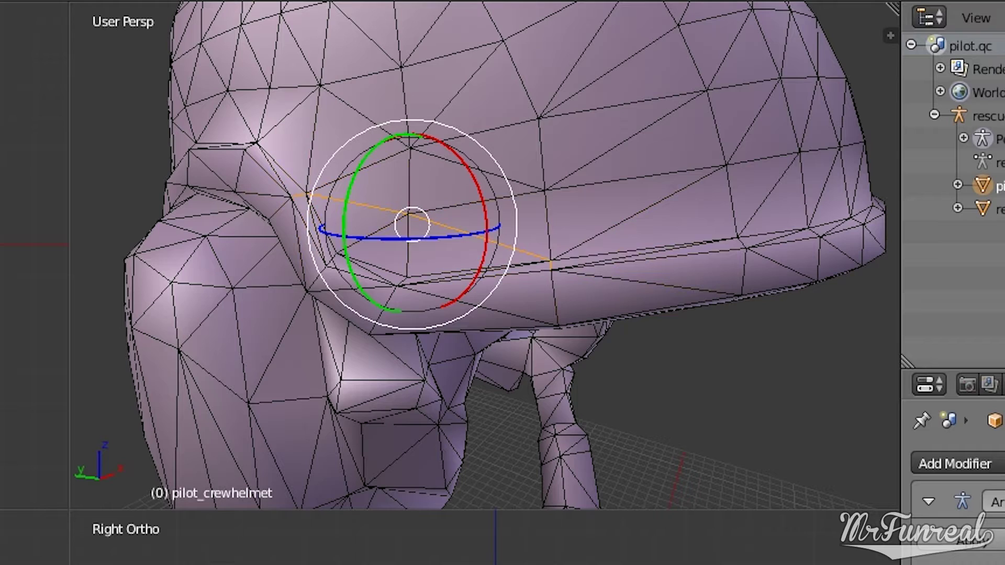
middle_drag(198, 438, 433, 335)
alt+right_click(522, 335)
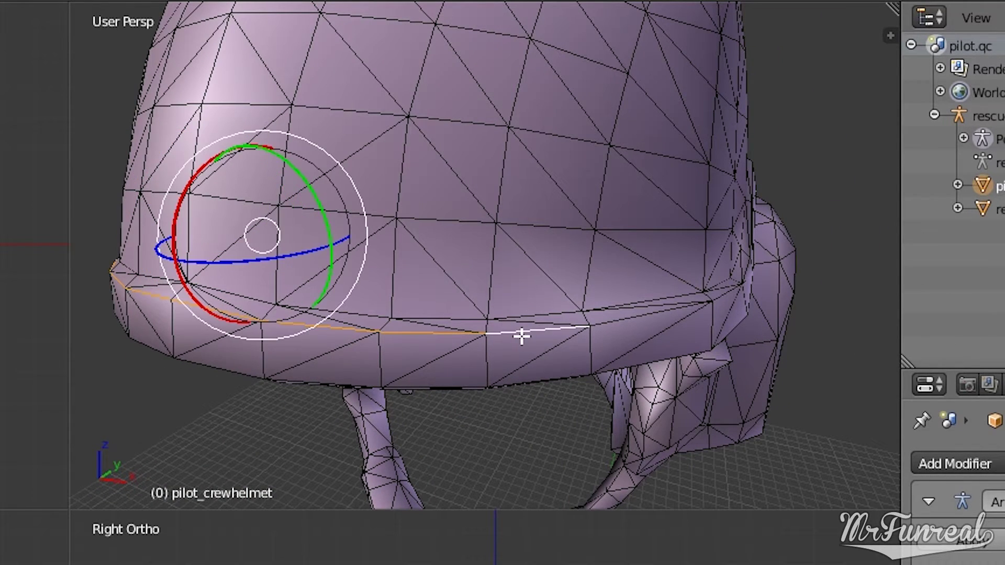
key(ctrl+e)
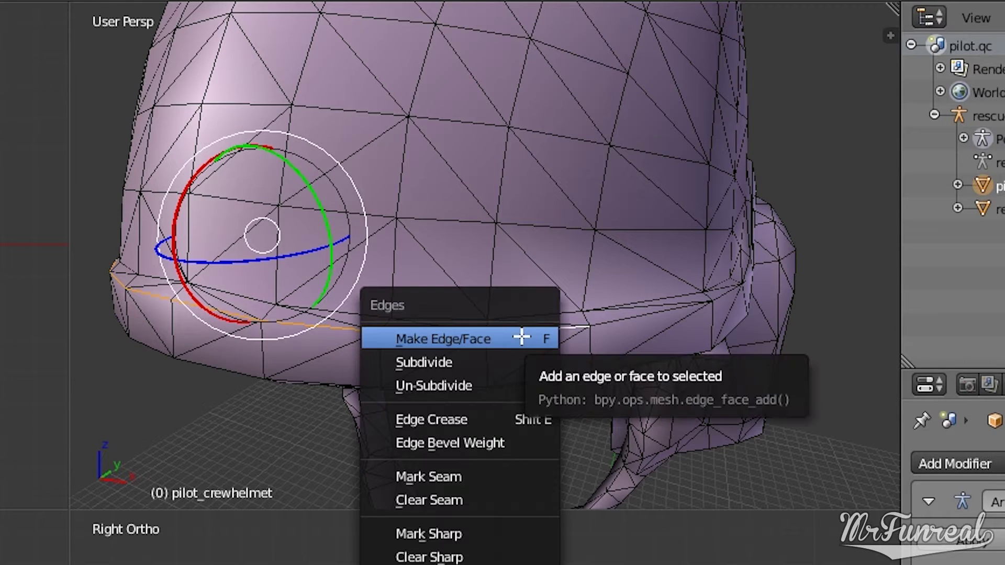
click(471, 533)
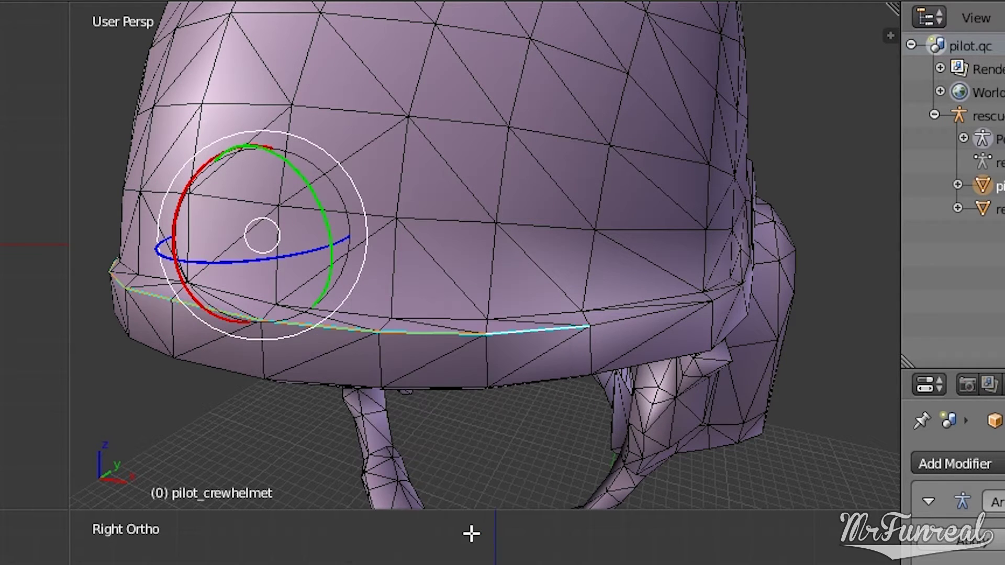
middle_drag(376, 386, 544, 386)
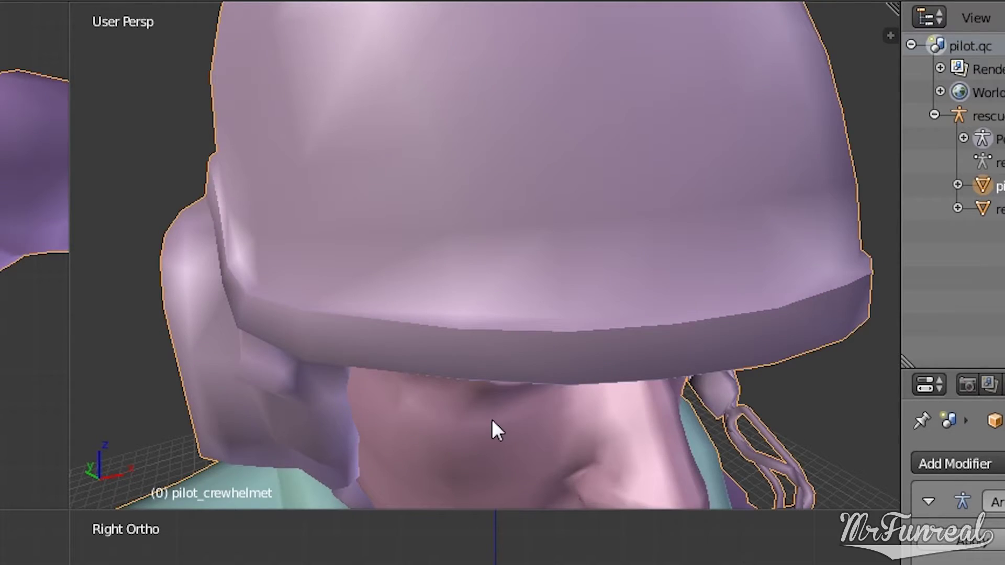
middle_drag(491, 419, 377, 415)
middle_drag(499, 322, 420, 287)
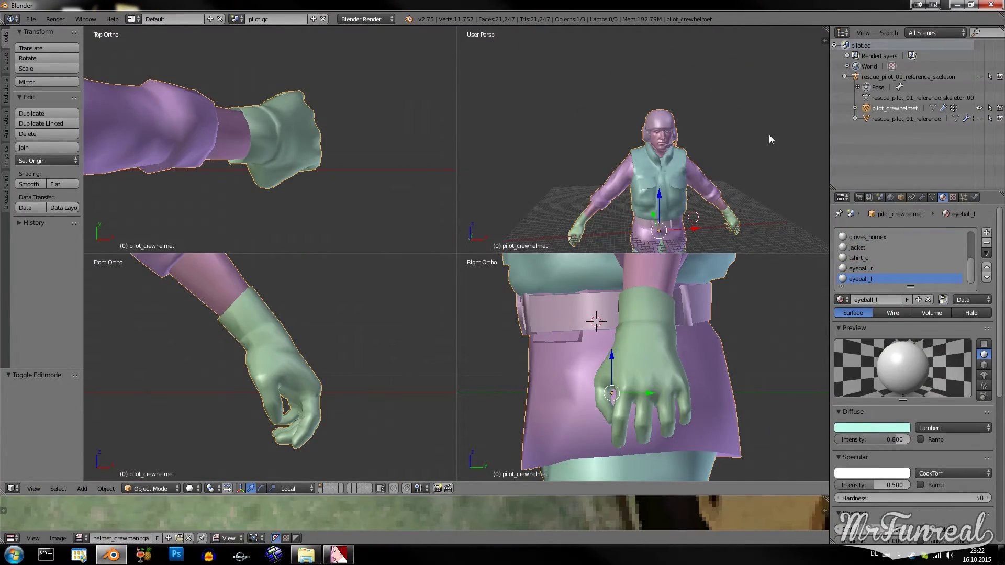
- Toggle the EdgeSplit modifier's Sharp Edges option off and back on to compare shading
scroll(768, 134, up, 8)
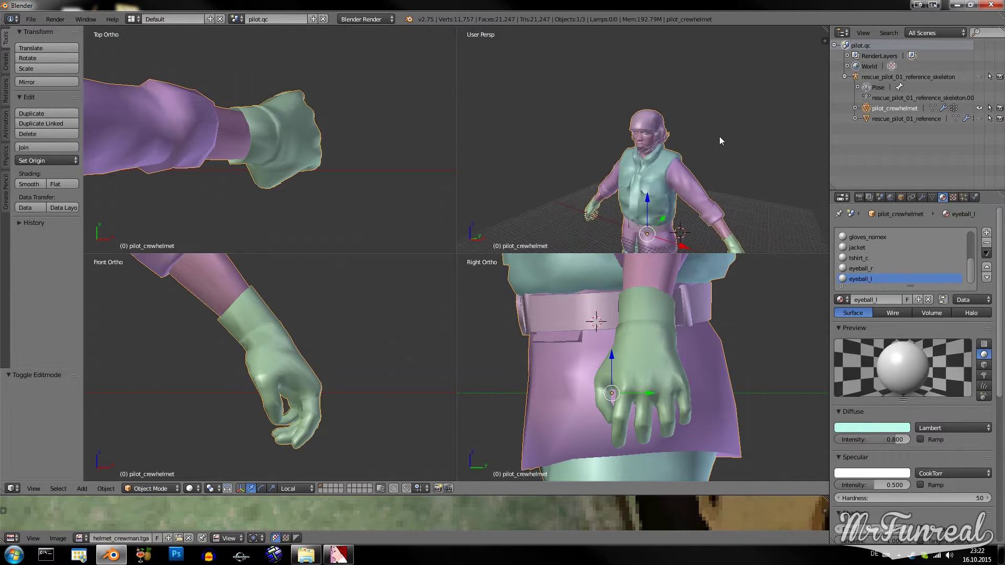
click(922, 198)
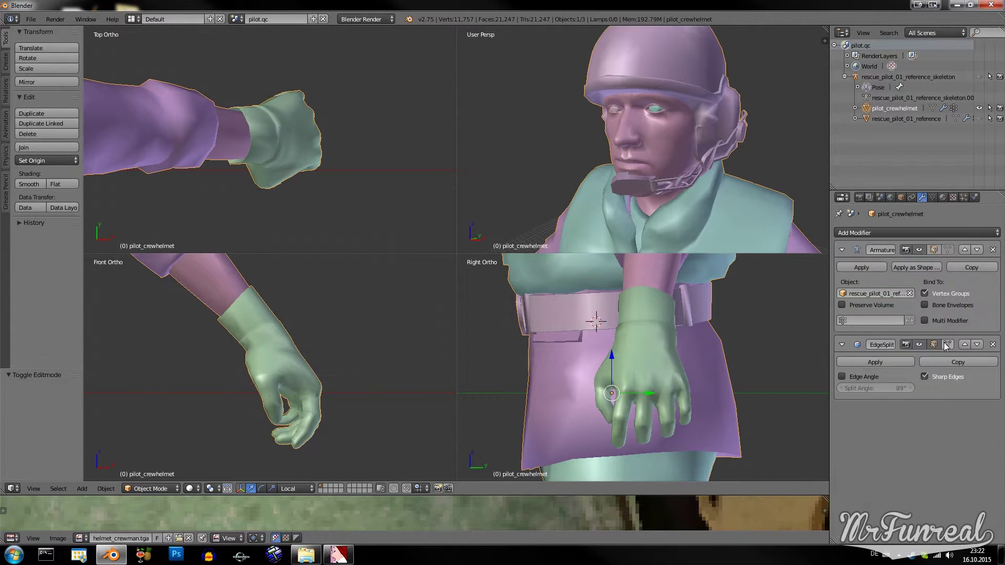
click(924, 376)
click(922, 373)
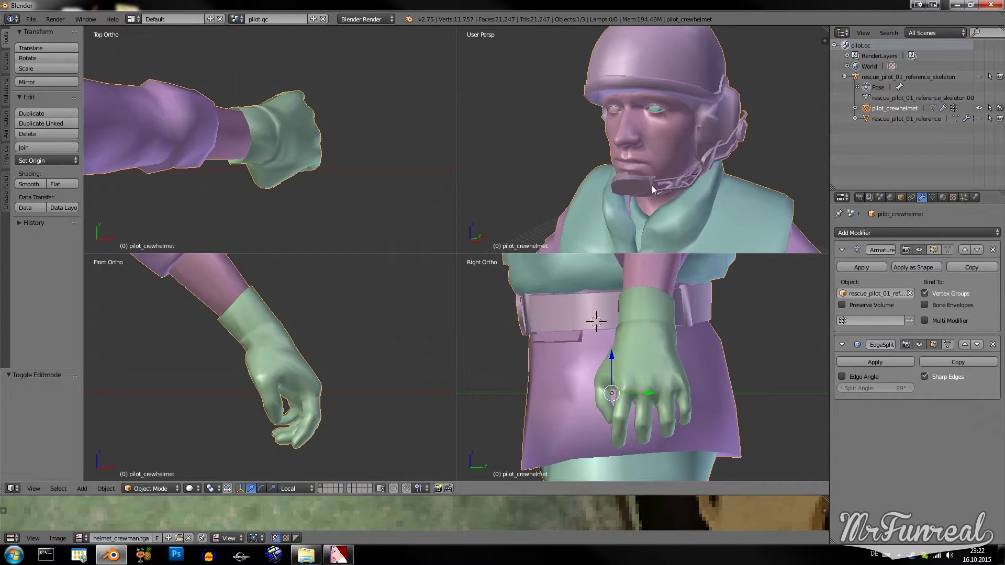
scroll(674, 180, down, 5)
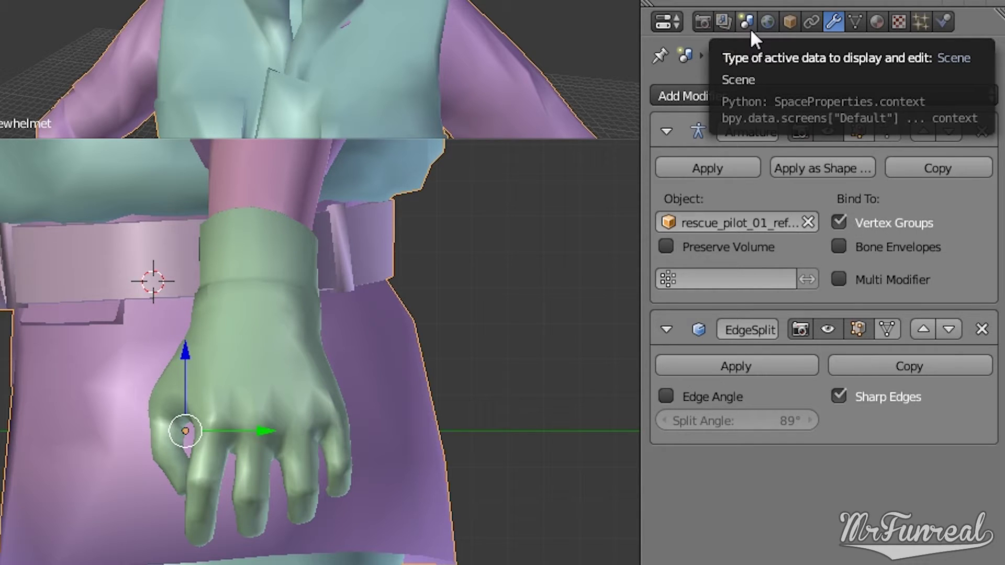
- Set the Source Engine Export path in Scene properties to the Desktop Pilot folder
click(746, 22)
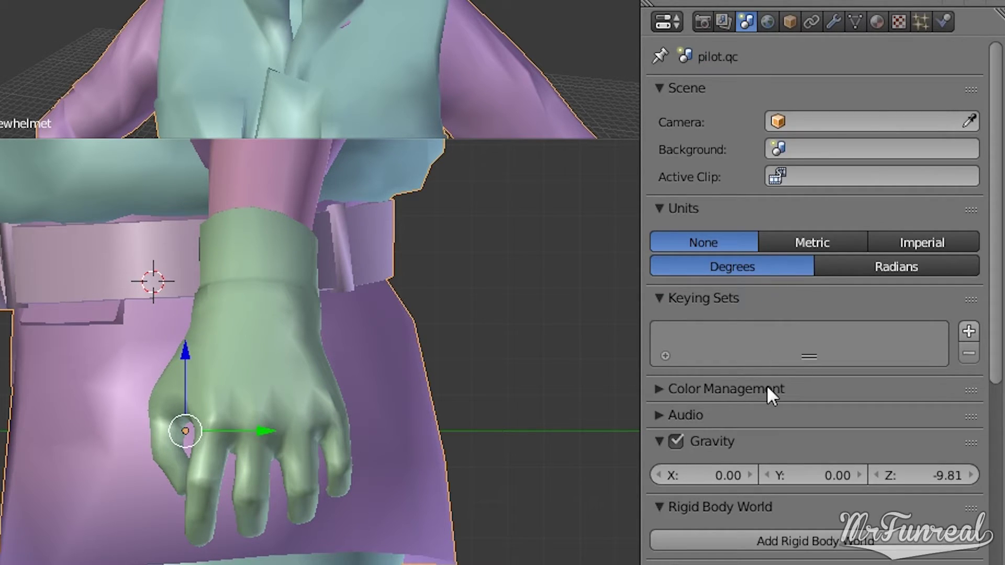
scroll(767, 388, down, 13)
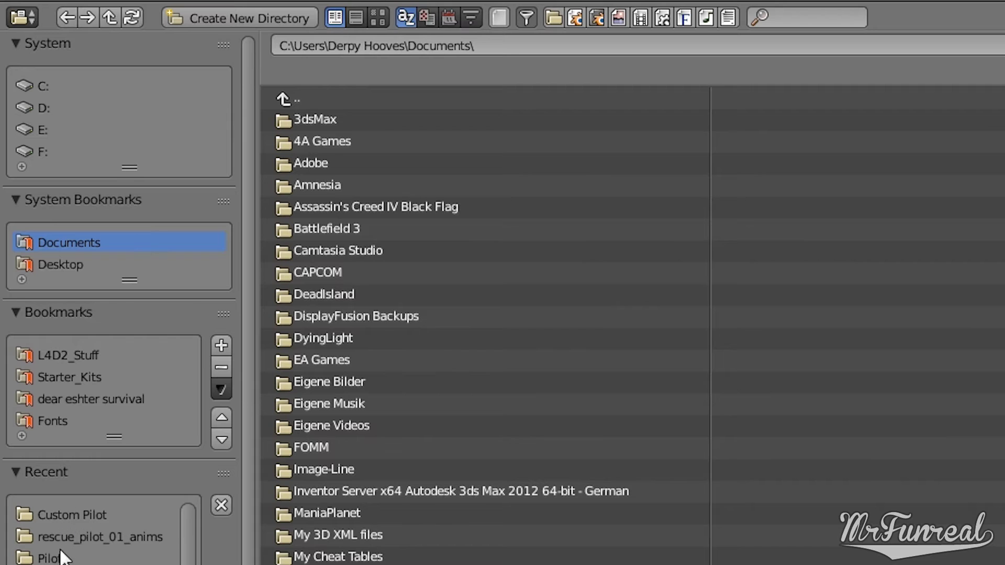
click(45, 550)
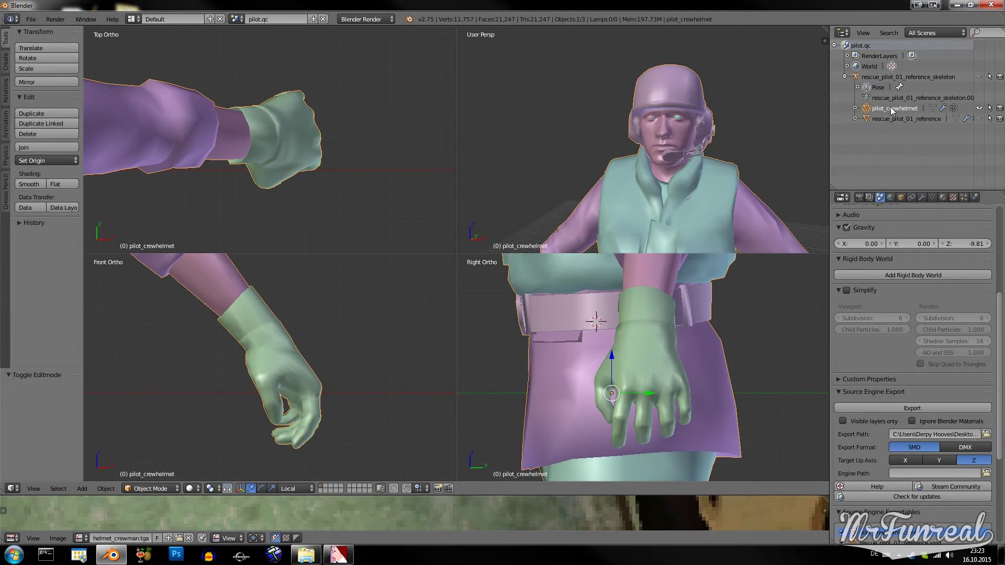
- Rename the pilot mesh object to Pilot2 and export it as Pilot2.smd
double_click(889, 109)
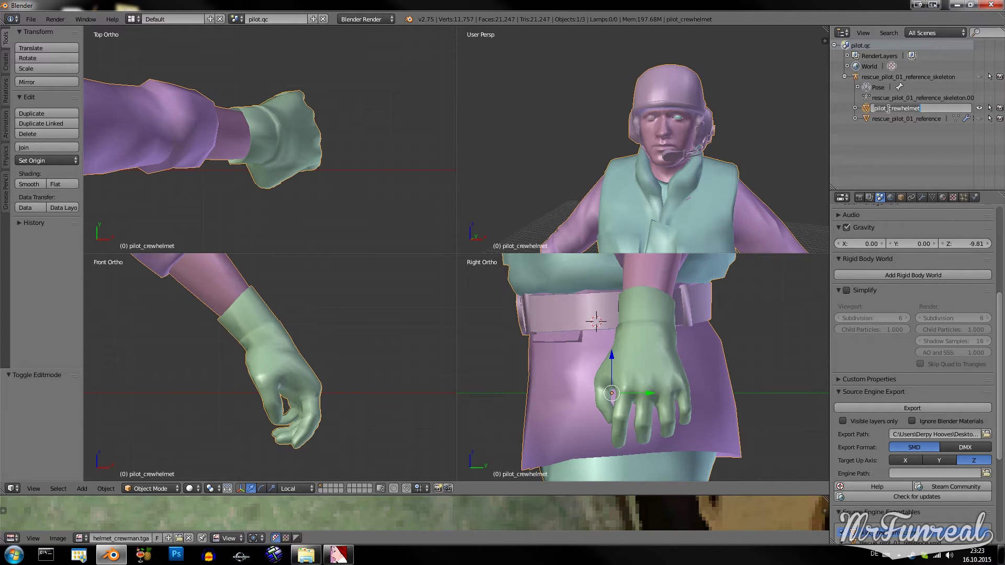
text(Pilot2)
key(Return)
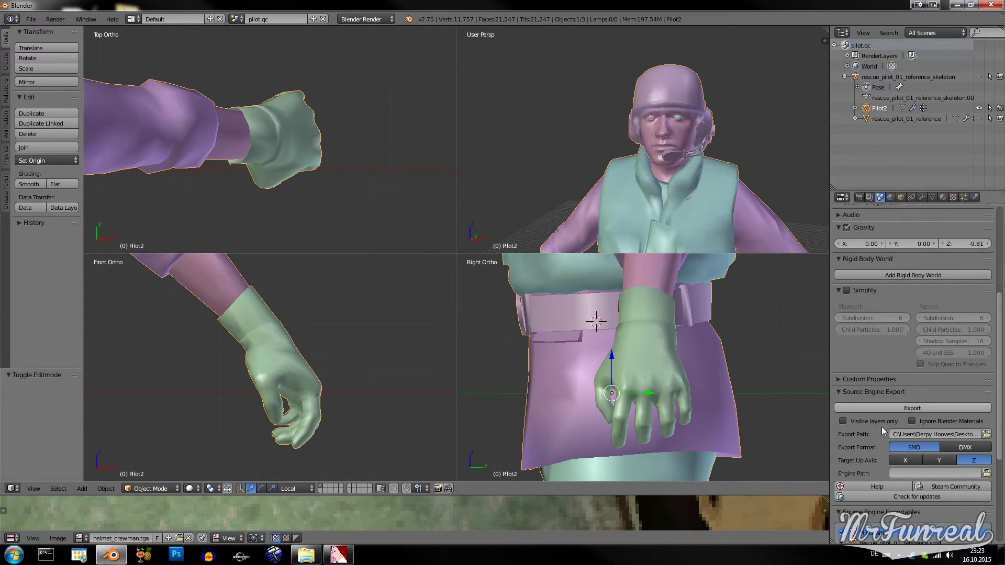
click(897, 409)
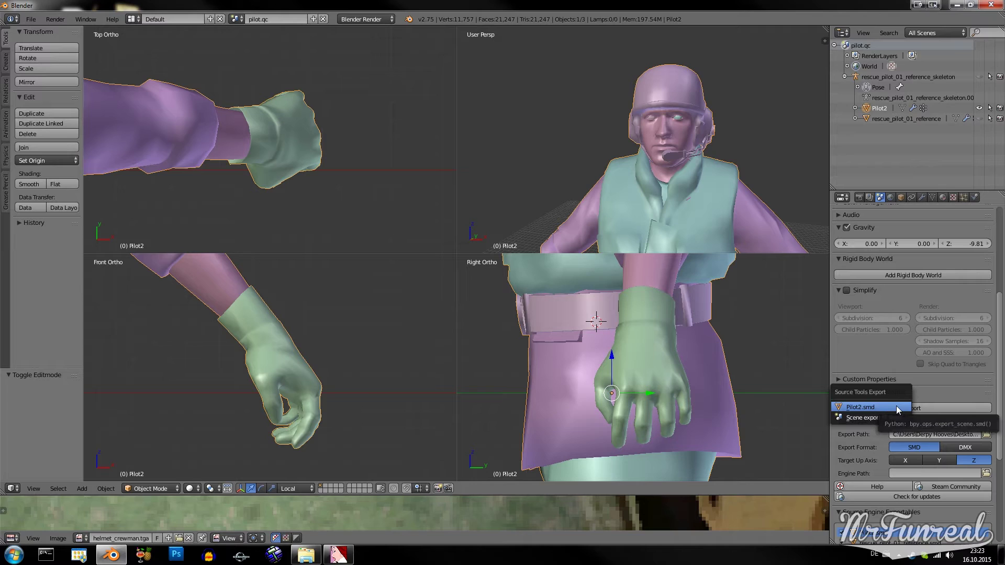
click(900, 422)
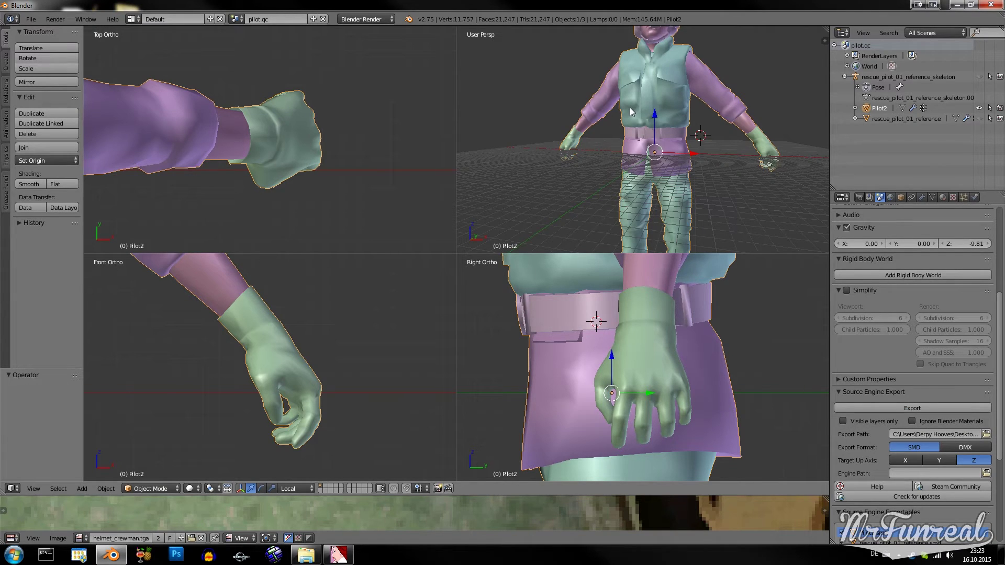